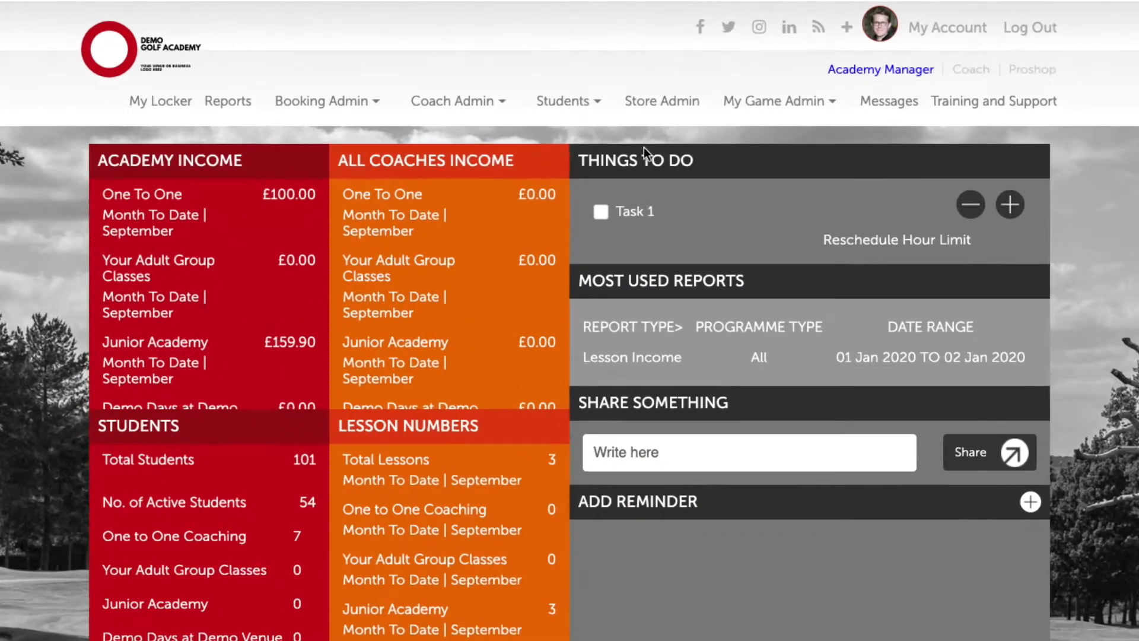
Step: Load the All Students page from the Students menu in First Degree Golf academy manager
{"action": "left_click", "coordinate": [583, 74]}
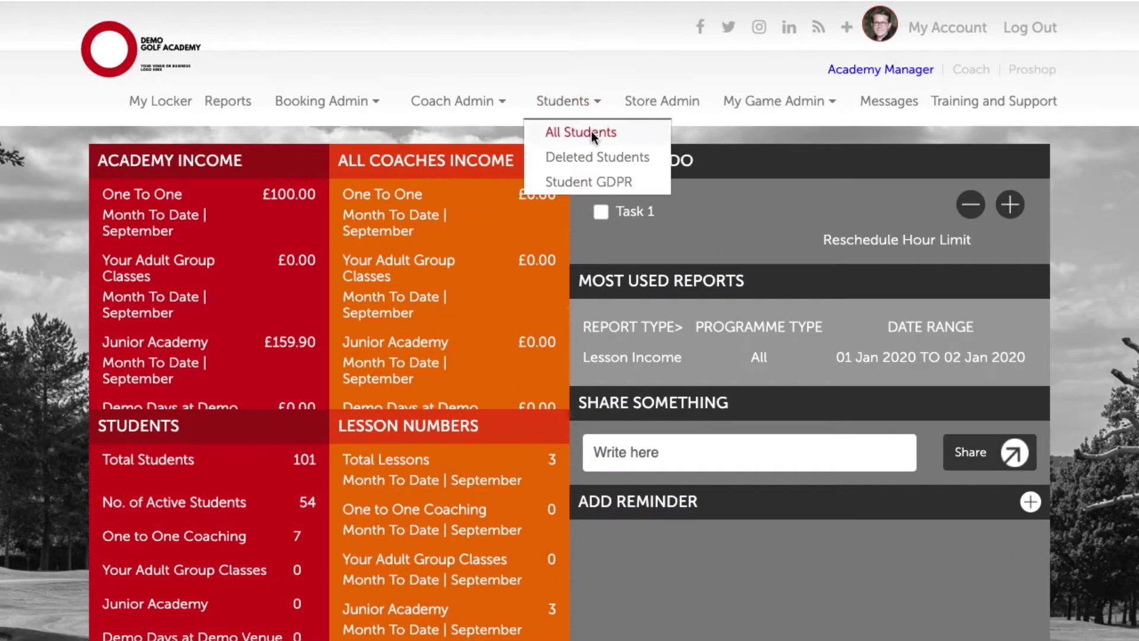
{"action": "left_click", "coordinate": [593, 134]}
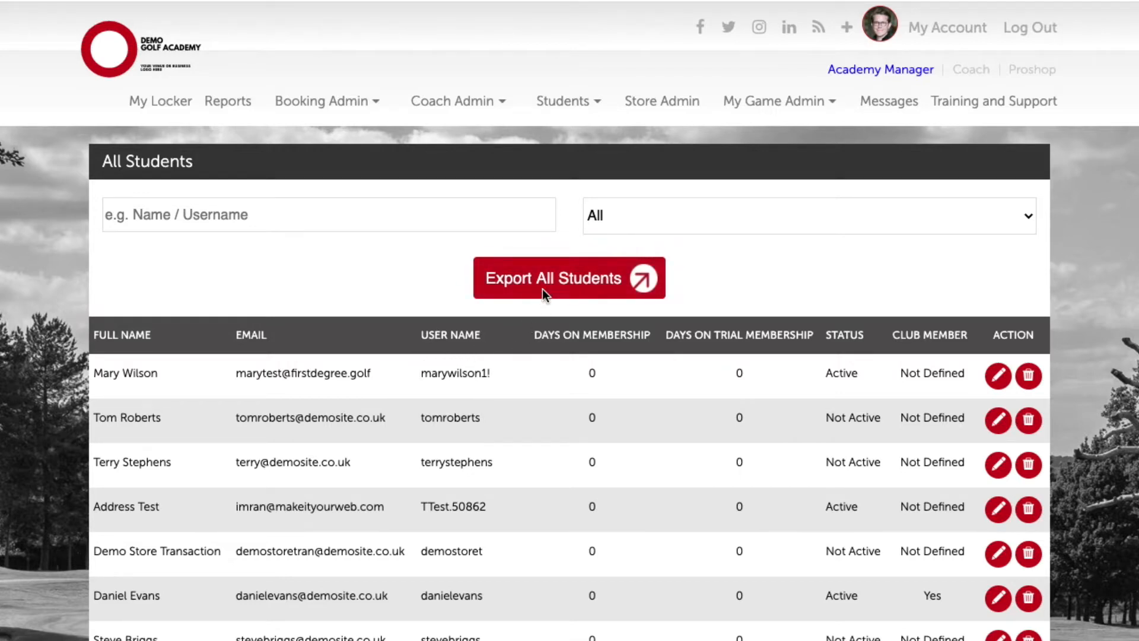
Step: Export all students, browse the AllStudents spreadsheet in Numbers and select the Receive Email column
{"action": "left_click", "coordinate": [573, 293]}
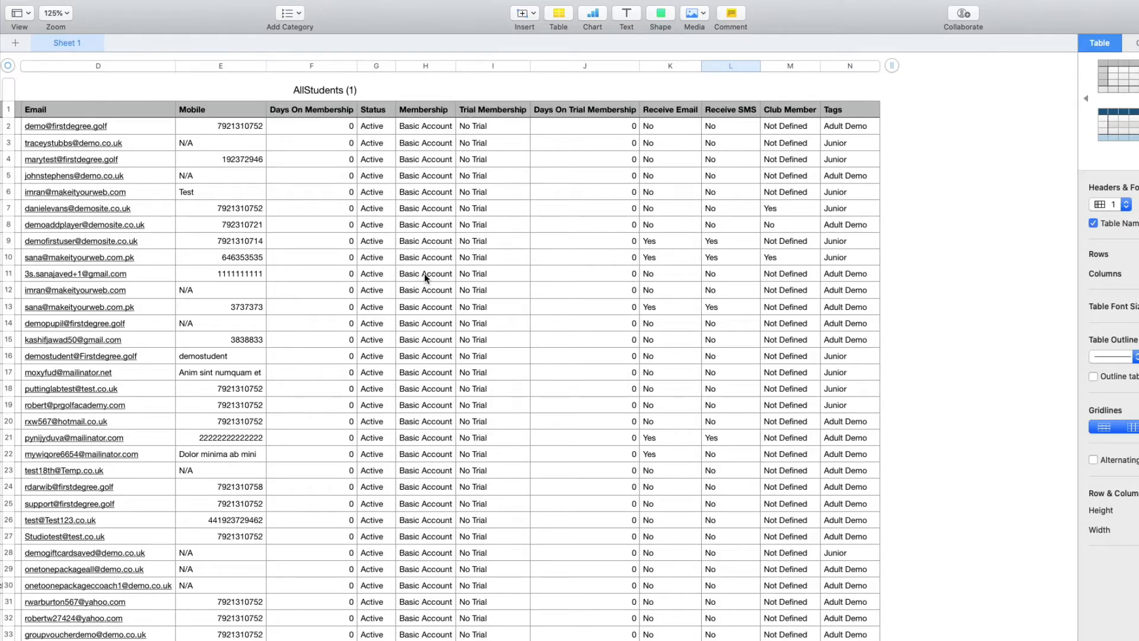
{"action": "scroll", "coordinate": [430, 280], "scroll_direction": "left", "scroll_amount": 3}
{"action": "scroll", "coordinate": [430, 280], "scroll_direction": "left", "scroll_amount": 5}
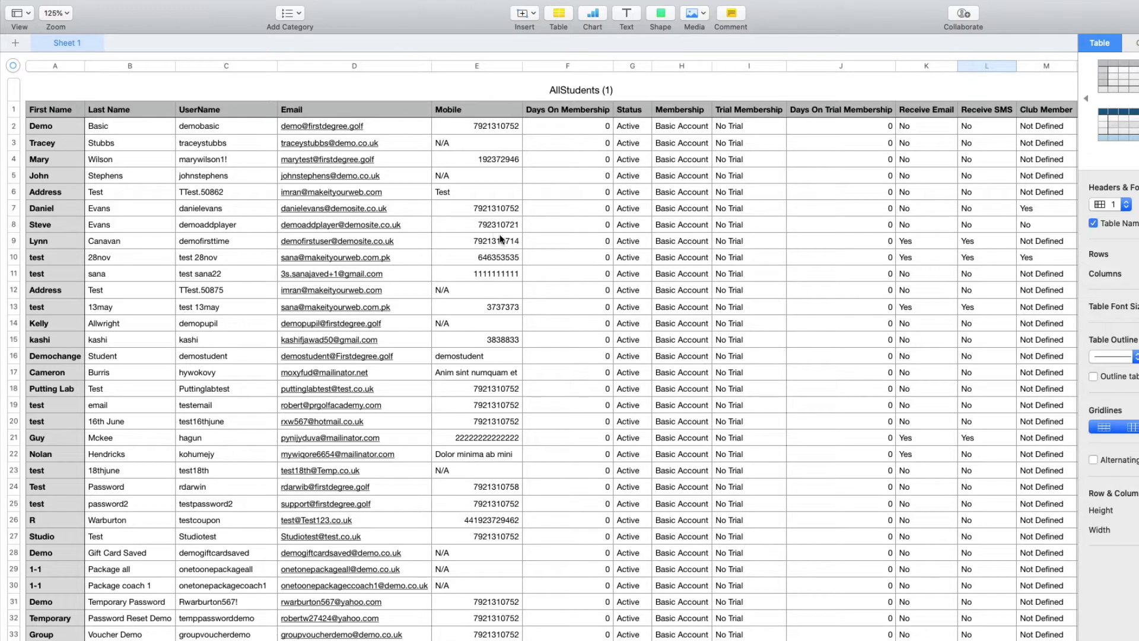
{"action": "scroll", "coordinate": [568, 265], "scroll_direction": "up", "scroll_amount": 2}
{"action": "scroll", "coordinate": [517, 196], "scroll_direction": "right", "scroll_amount": 10}
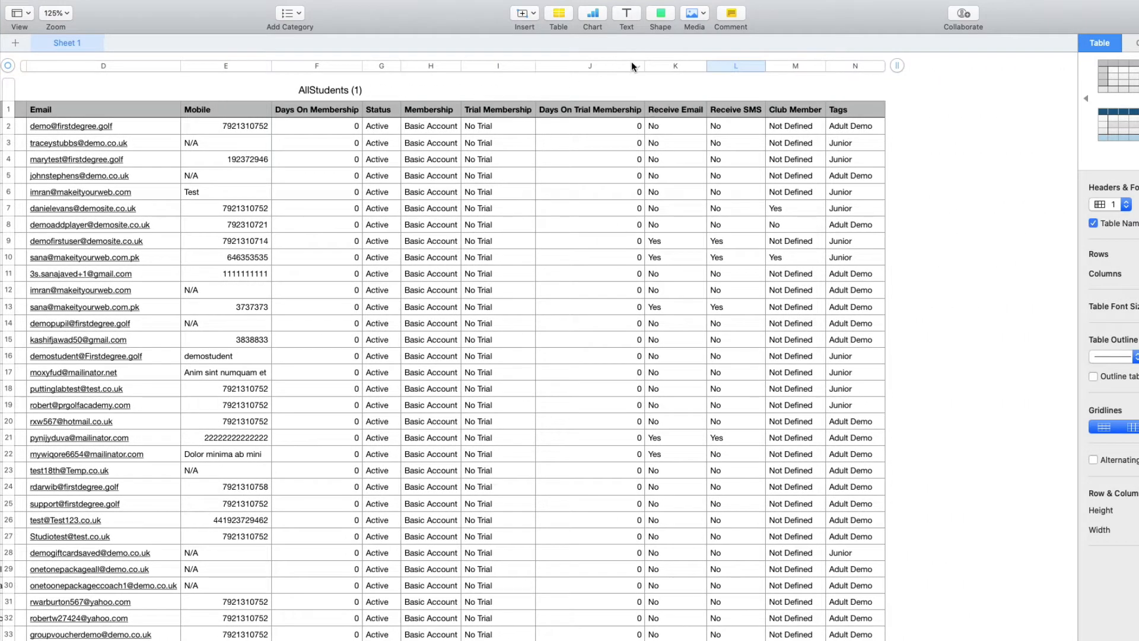
{"action": "left_click", "coordinate": [663, 64]}
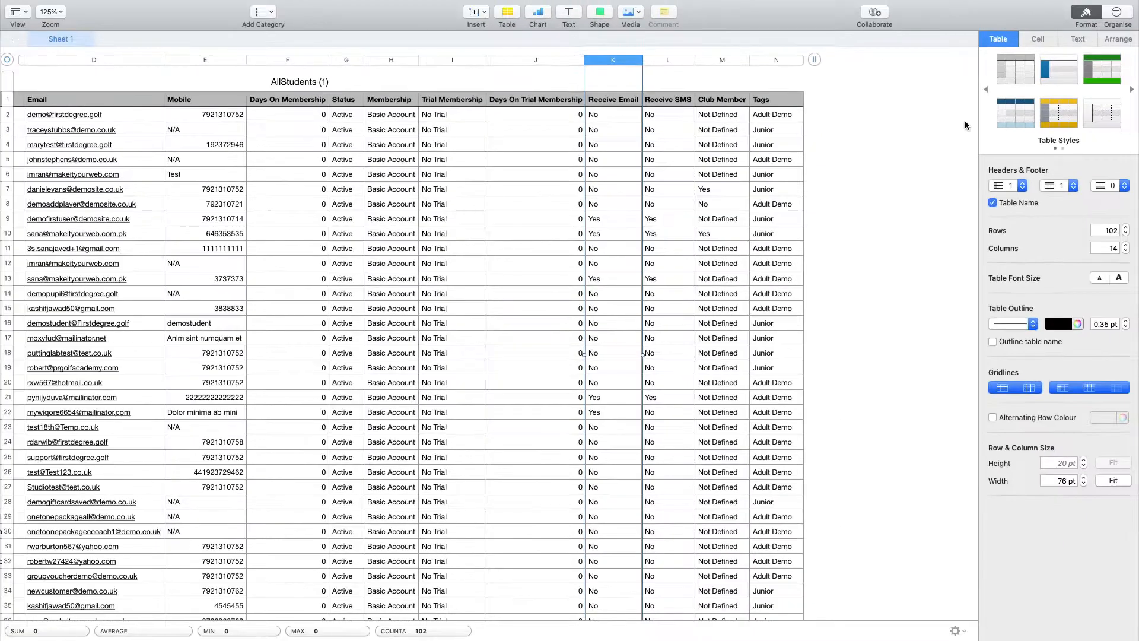
Step: Sort the entire AllStudents table by Receive Email, ascending
{"action": "left_click", "coordinate": [1106, 18]}
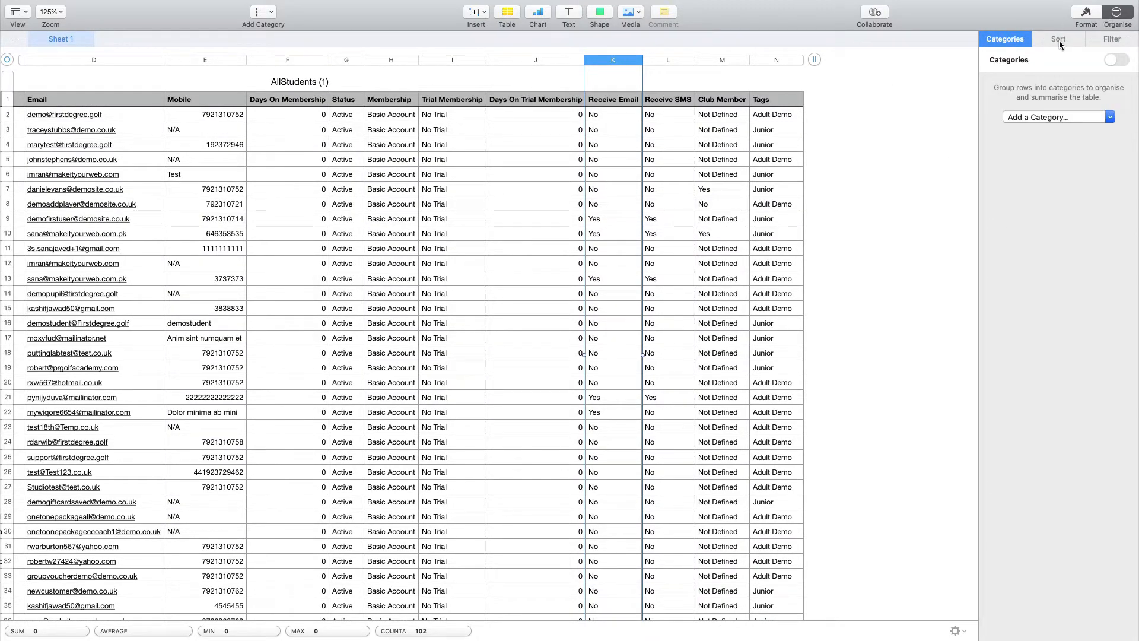
{"action": "left_click", "coordinate": [1059, 38]}
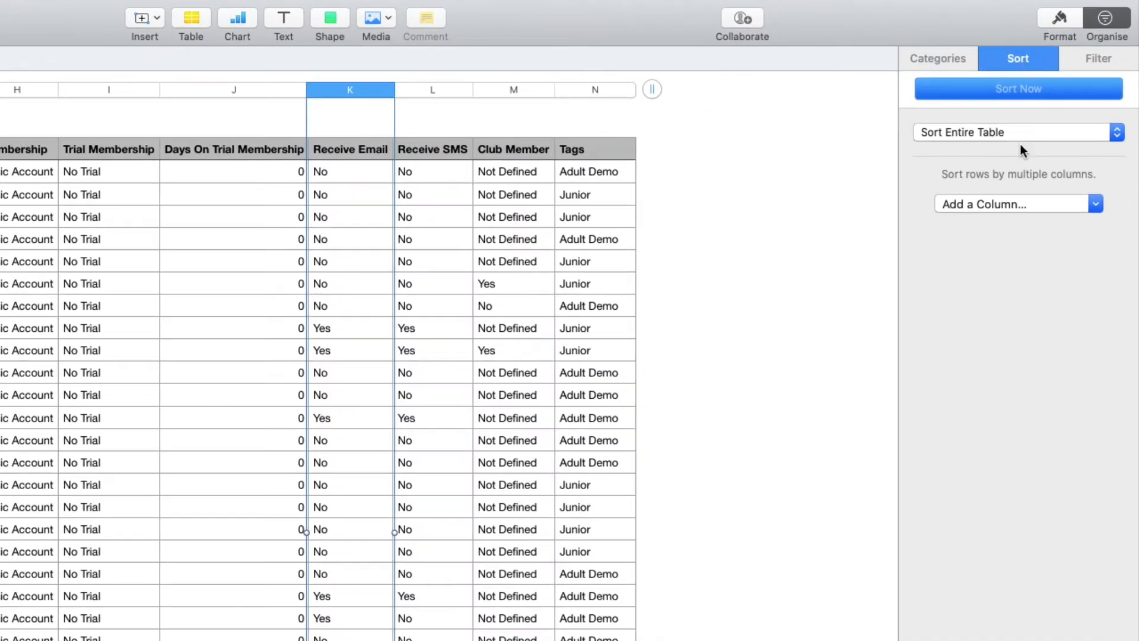
{"action": "left_click", "coordinate": [1016, 131]}
{"action": "left_click", "coordinate": [1027, 229]}
{"action": "left_click", "coordinate": [1020, 205]}
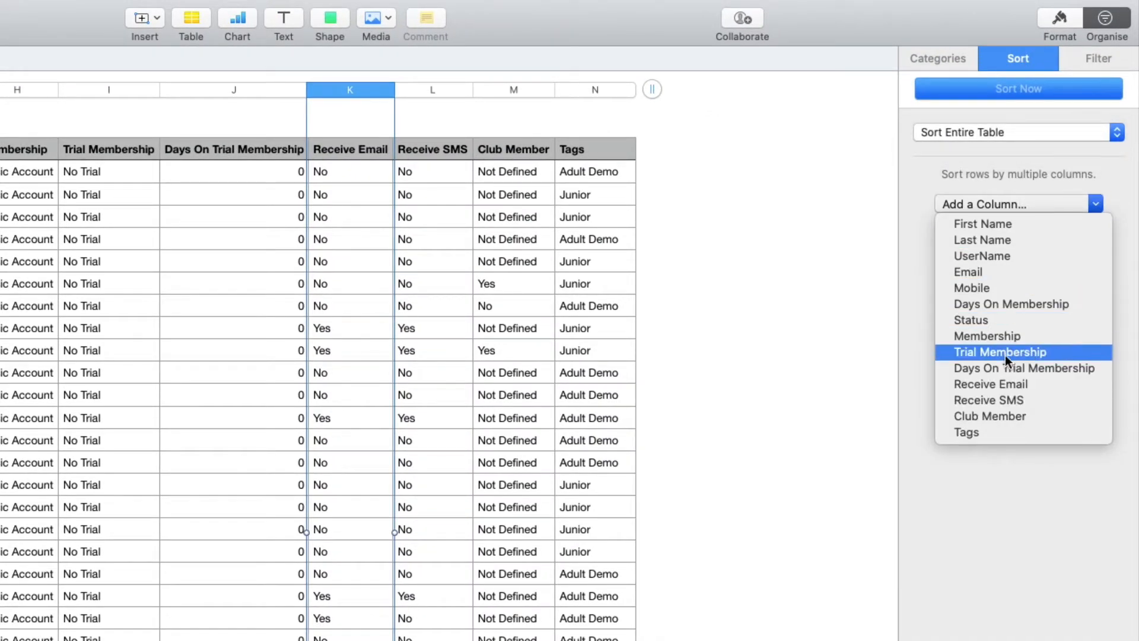
{"action": "left_click", "coordinate": [1015, 383]}
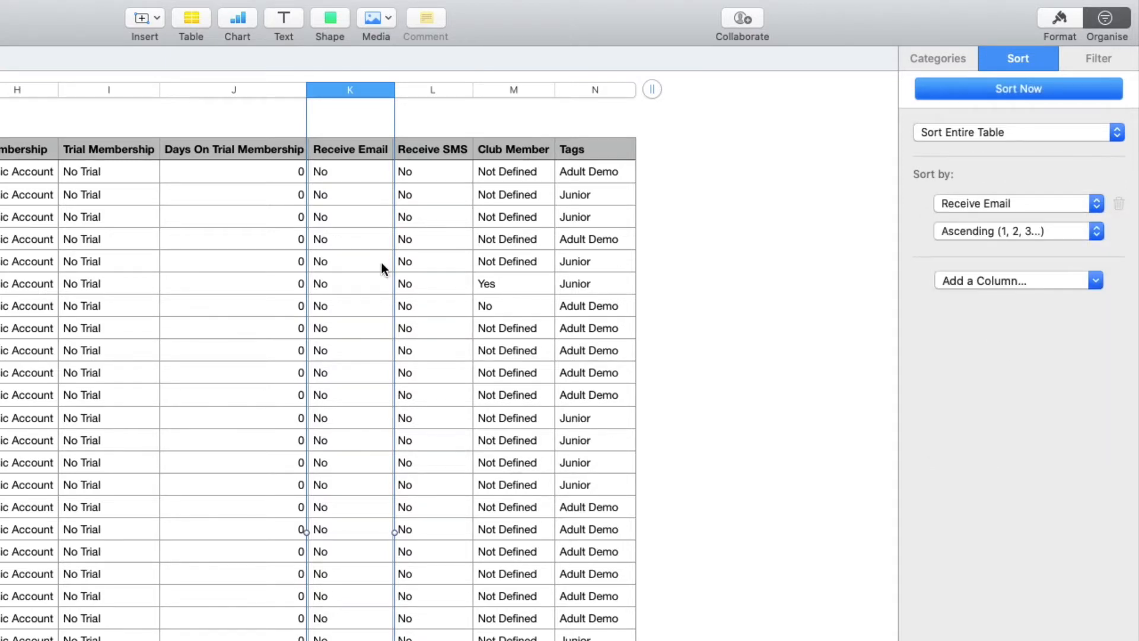
Step: Select rows 2–86, the students answering No, and bring up their row options
{"action": "scroll", "coordinate": [380, 263], "scroll_direction": "down", "scroll_amount": 10}
{"action": "scroll", "coordinate": [380, 263], "scroll_direction": "down", "scroll_amount": 10}
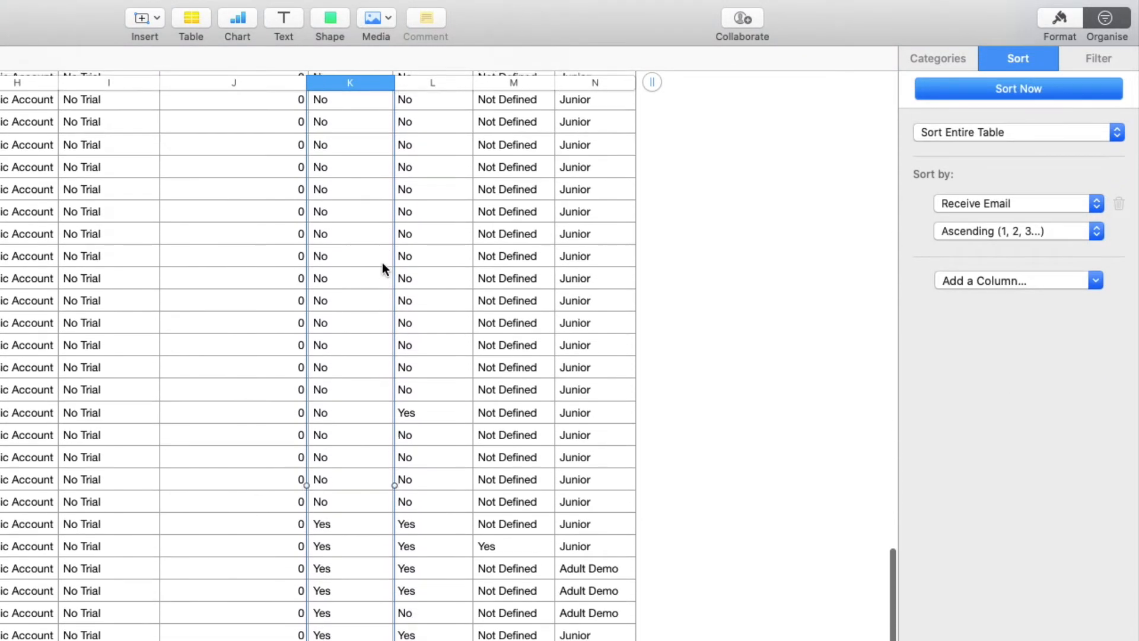
{"action": "scroll", "coordinate": [382, 262], "scroll_direction": "up", "scroll_amount": 10}
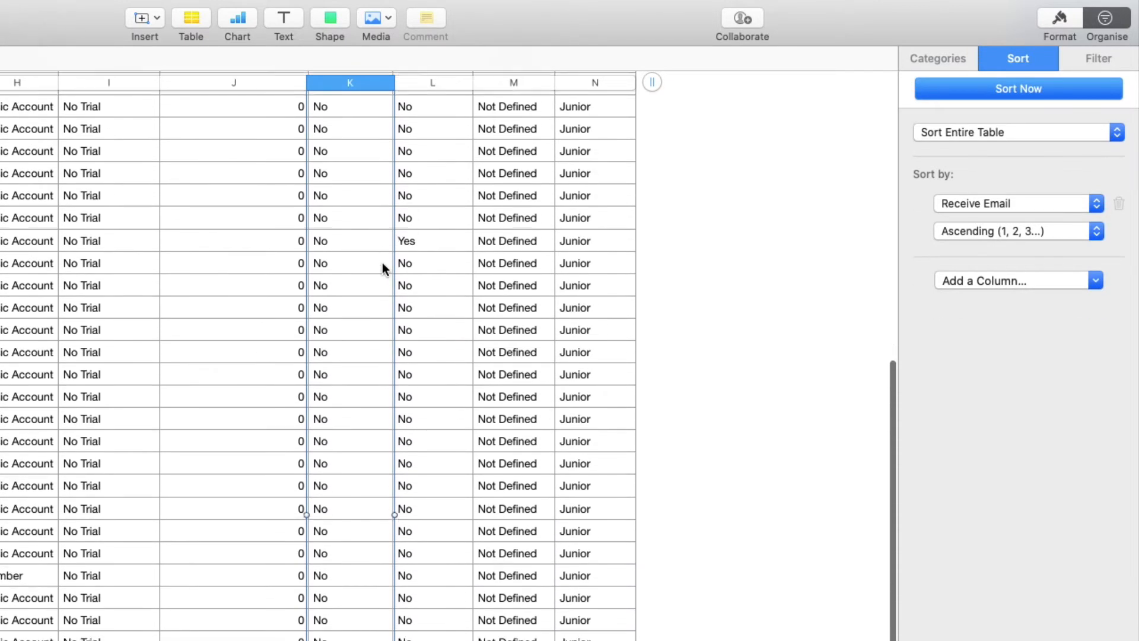
{"action": "scroll", "coordinate": [386, 264], "scroll_direction": "down", "scroll_amount": 3}
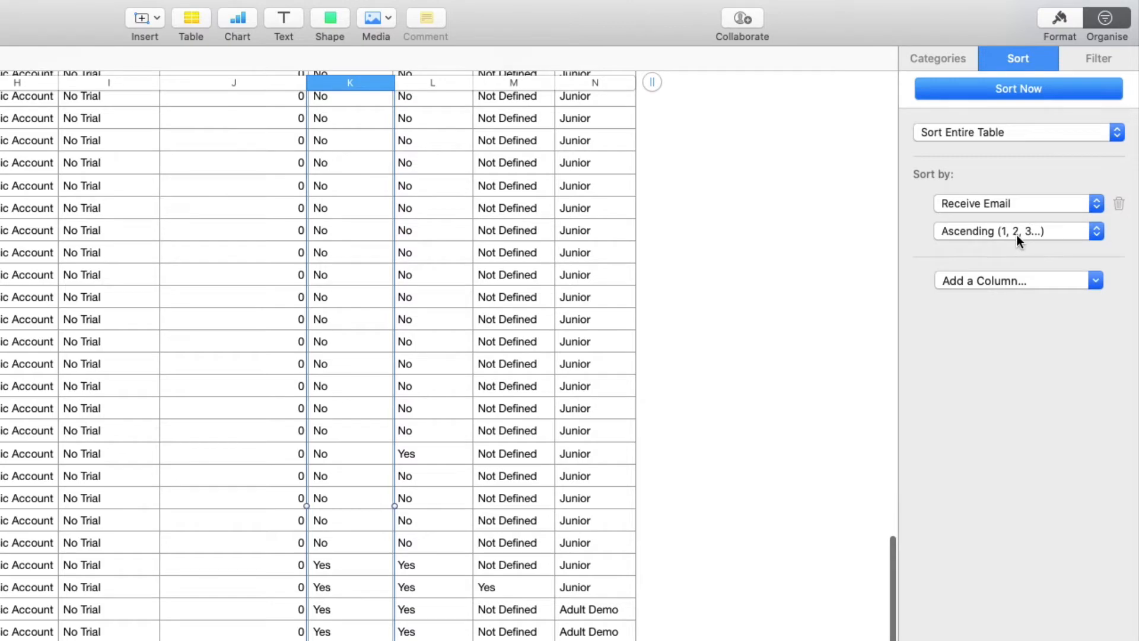
{"action": "scroll", "coordinate": [559, 331], "scroll_direction": "up", "scroll_amount": 5}
{"action": "scroll", "coordinate": [563, 326], "scroll_direction": "up", "scroll_amount": 5}
{"action": "left_click", "coordinate": [399, 299]}
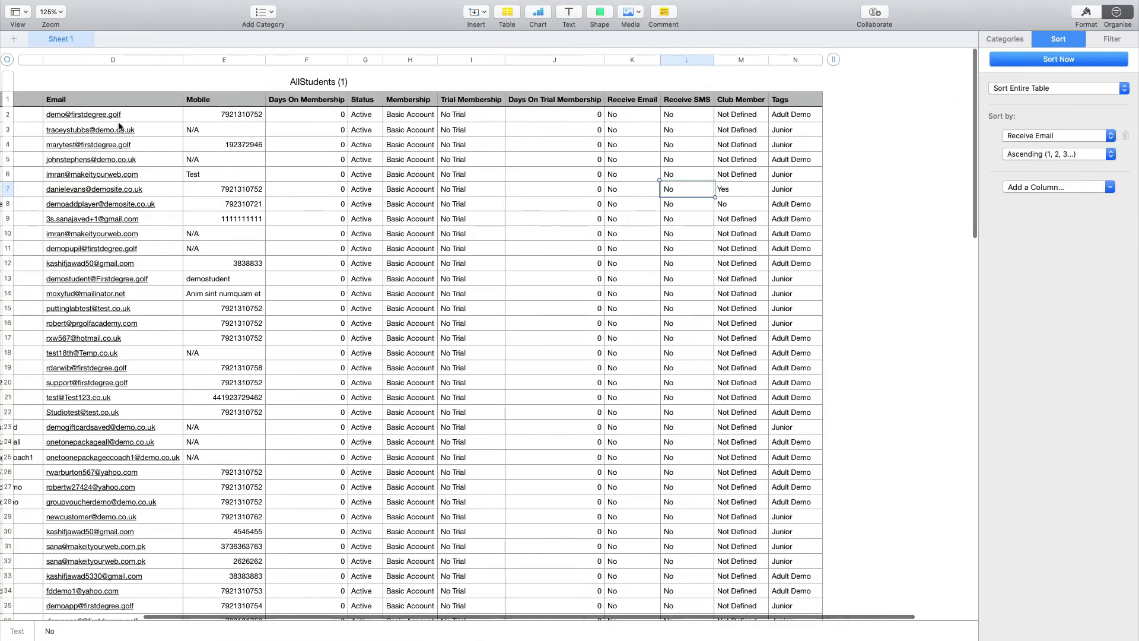
{"action": "scroll", "coordinate": [38, 118], "scroll_direction": "left", "scroll_amount": 10}
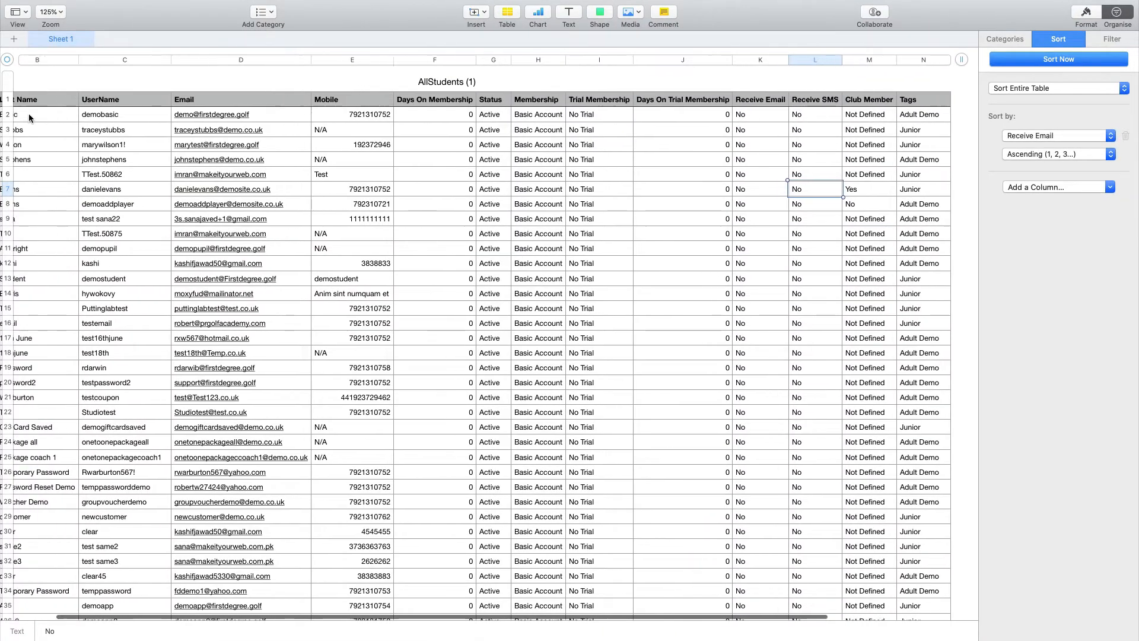
{"action": "left_click_drag", "start_coordinate": [13, 114], "coordinate": [35, 226]}
{"action": "scroll", "coordinate": [45, 222], "scroll_direction": "down", "scroll_amount": 10}
{"action": "scroll", "coordinate": [38, 224], "scroll_direction": "down", "scroll_amount": 15}
{"action": "left_click", "coordinate": [21, 223]}
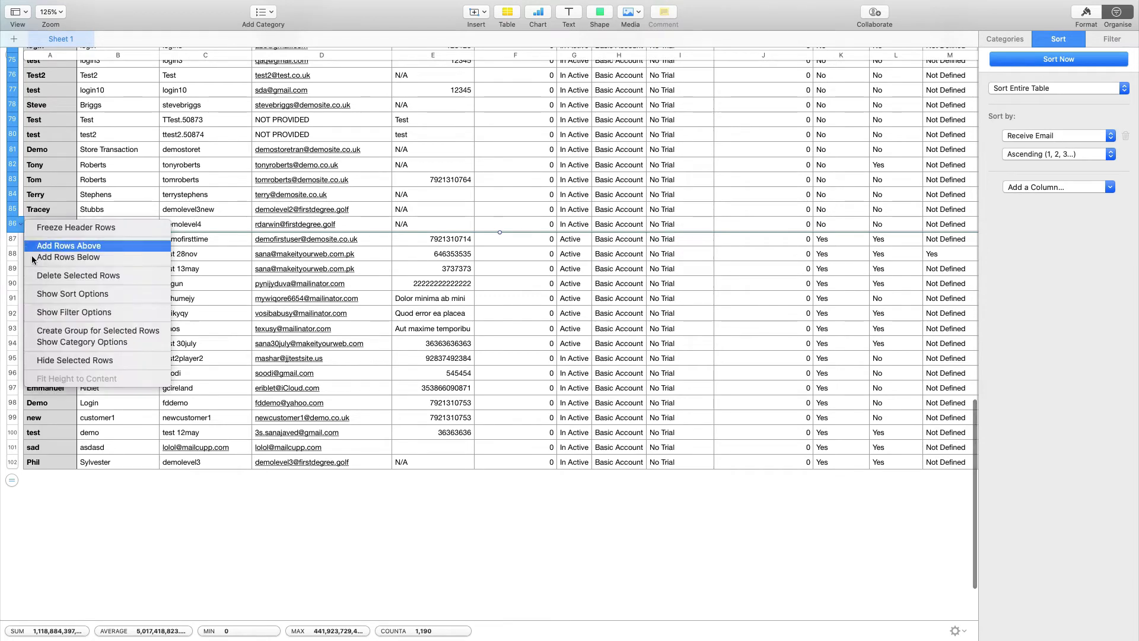
Step: Delete the No rows, leaving only the 16 students who accept email
{"action": "left_click", "coordinate": [65, 283]}
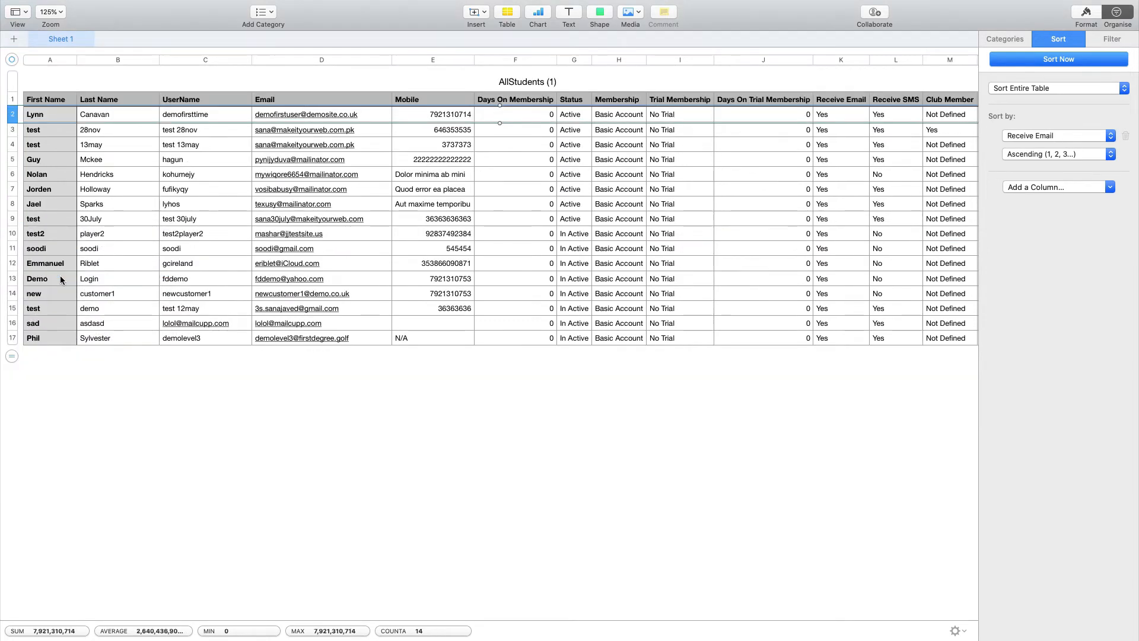
{"action": "left_click", "coordinate": [419, 204]}
{"action": "scroll", "coordinate": [448, 205], "scroll_direction": "right", "scroll_amount": 2}
{"action": "scroll", "coordinate": [447, 205], "scroll_direction": "right", "scroll_amount": 3}
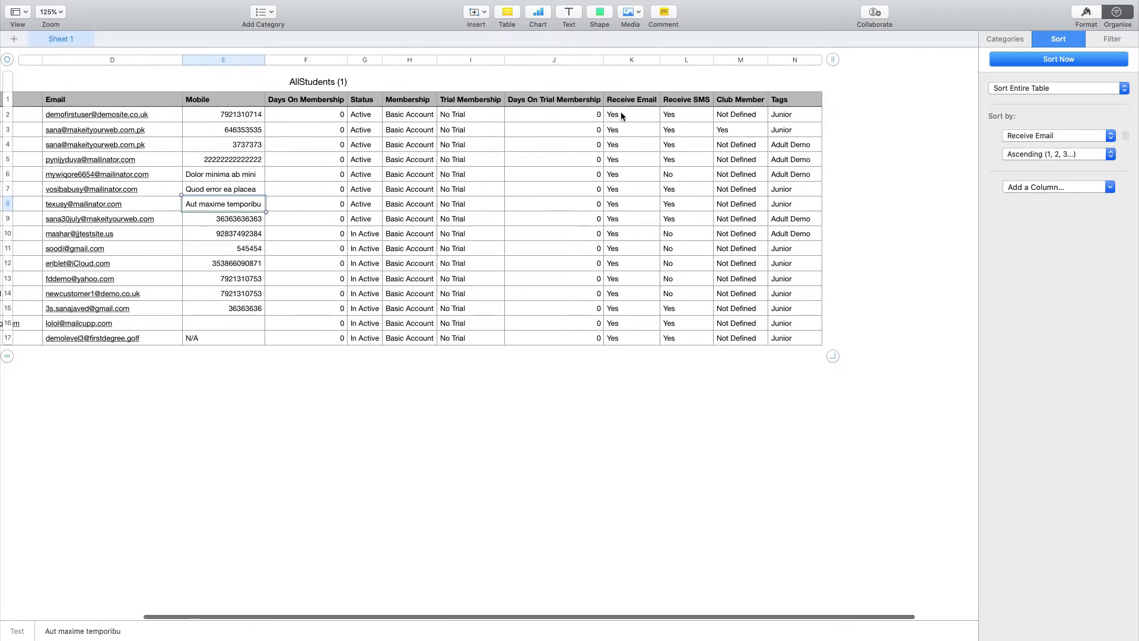
{"action": "left_click_drag", "start_coordinate": [612, 114], "coordinate": [624, 334]}
{"action": "left_click", "coordinate": [608, 358]}
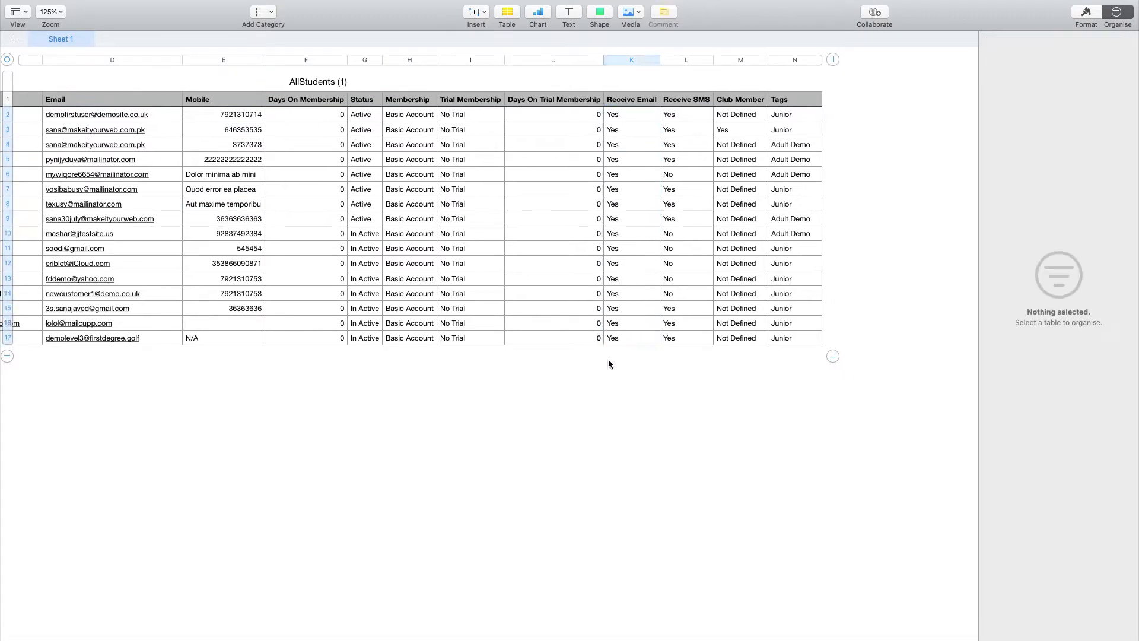
Step: Check the remaining students' Tags values, Junior or Adult Demo, and the Club Member column
{"action": "left_click", "coordinate": [557, 265]}
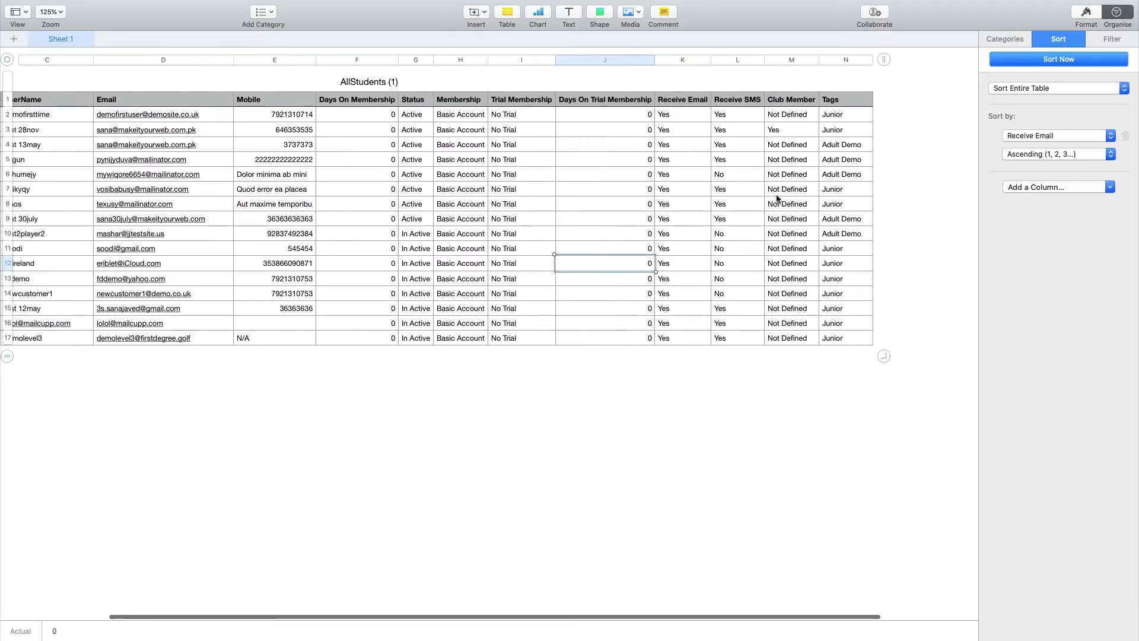
{"action": "scroll", "coordinate": [803, 201], "scroll_direction": "left", "scroll_amount": 2}
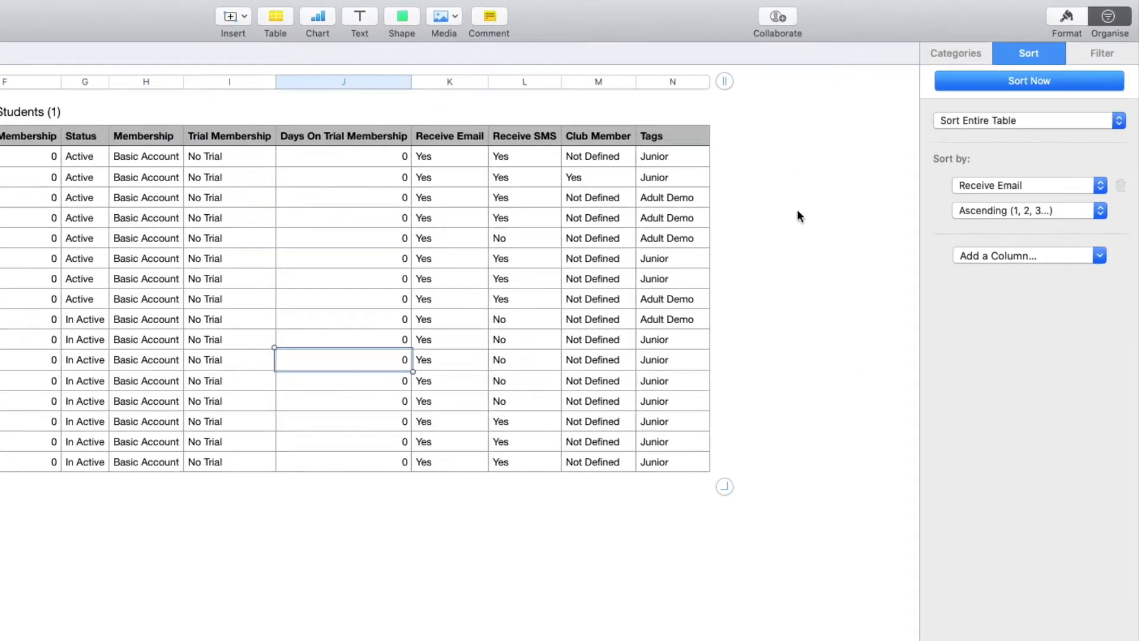
{"action": "scroll", "coordinate": [688, 137], "scroll_direction": "left", "scroll_amount": 4}
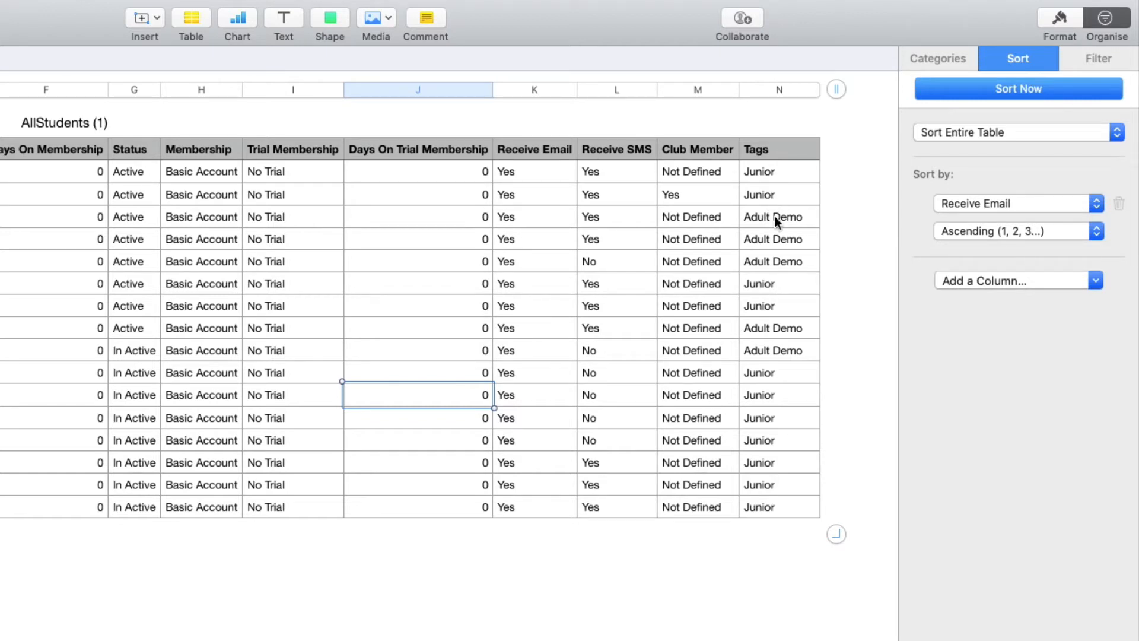
{"action": "scroll", "coordinate": [763, 228], "scroll_direction": "left", "scroll_amount": 1}
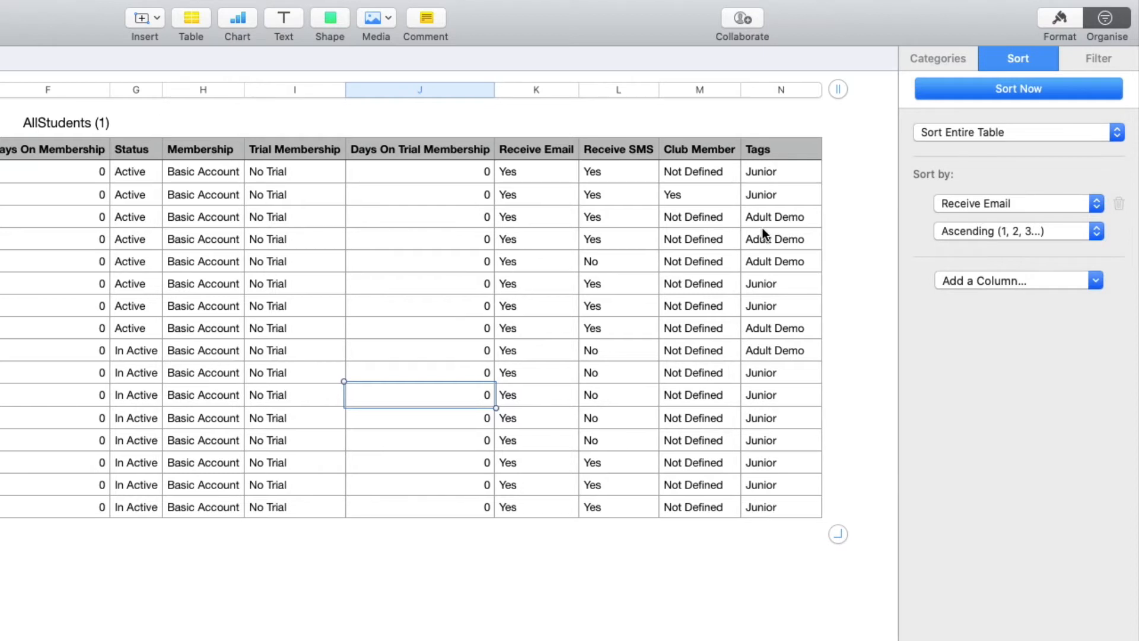
{"action": "left_click", "coordinate": [775, 84]}
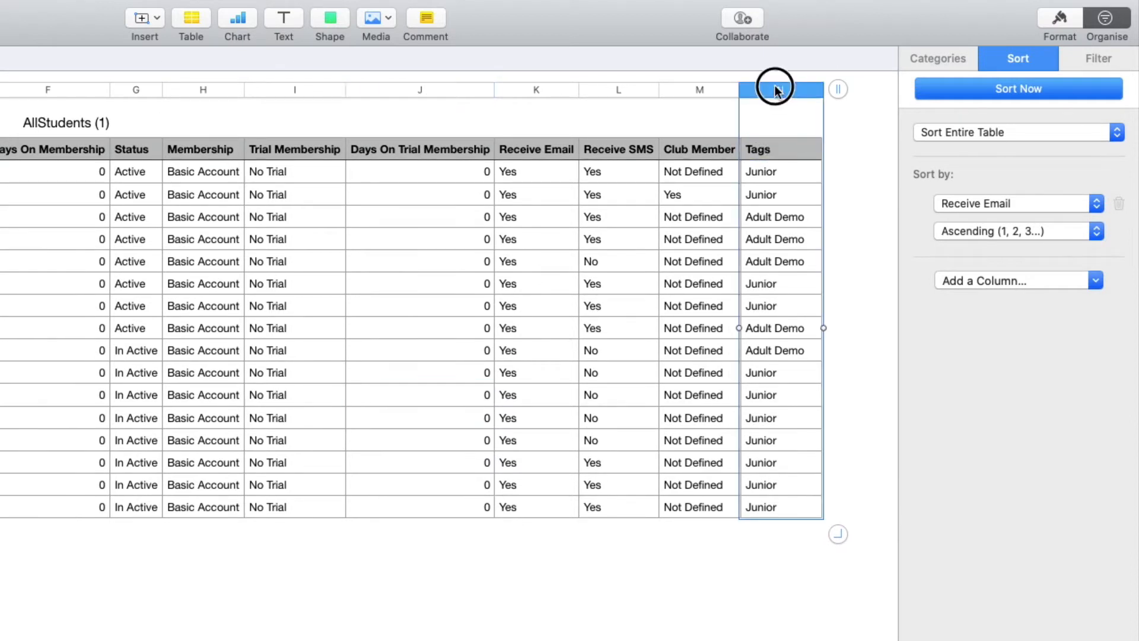
{"action": "left_click", "coordinate": [753, 260]}
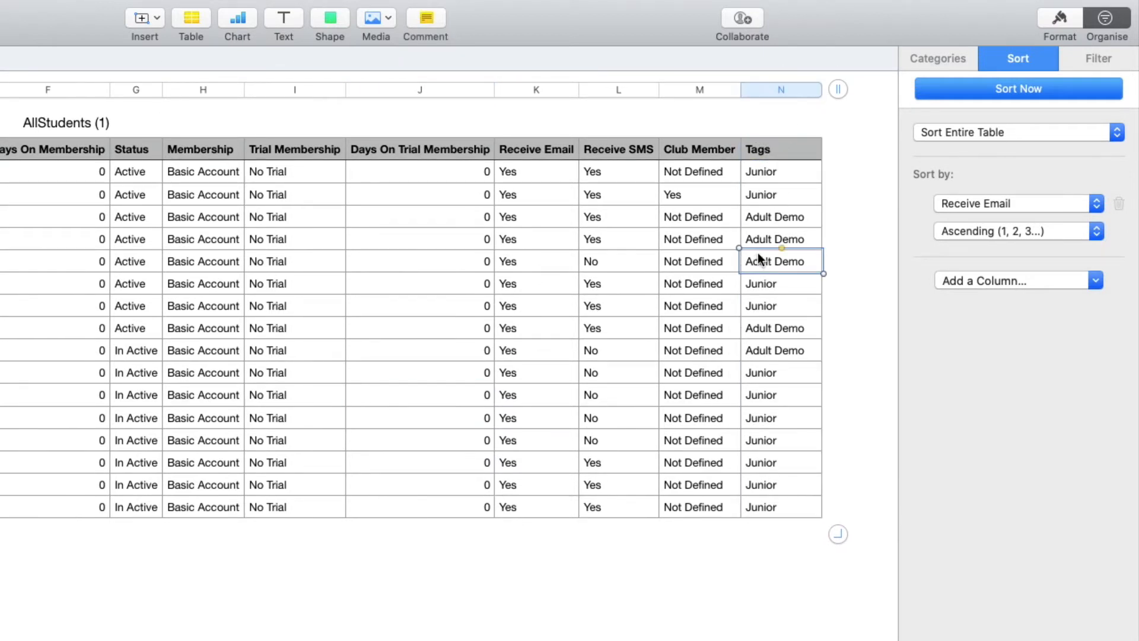
{"action": "left_click", "coordinate": [759, 173]}
{"action": "scroll", "coordinate": [752, 184], "scroll_direction": "left", "scroll_amount": 3}
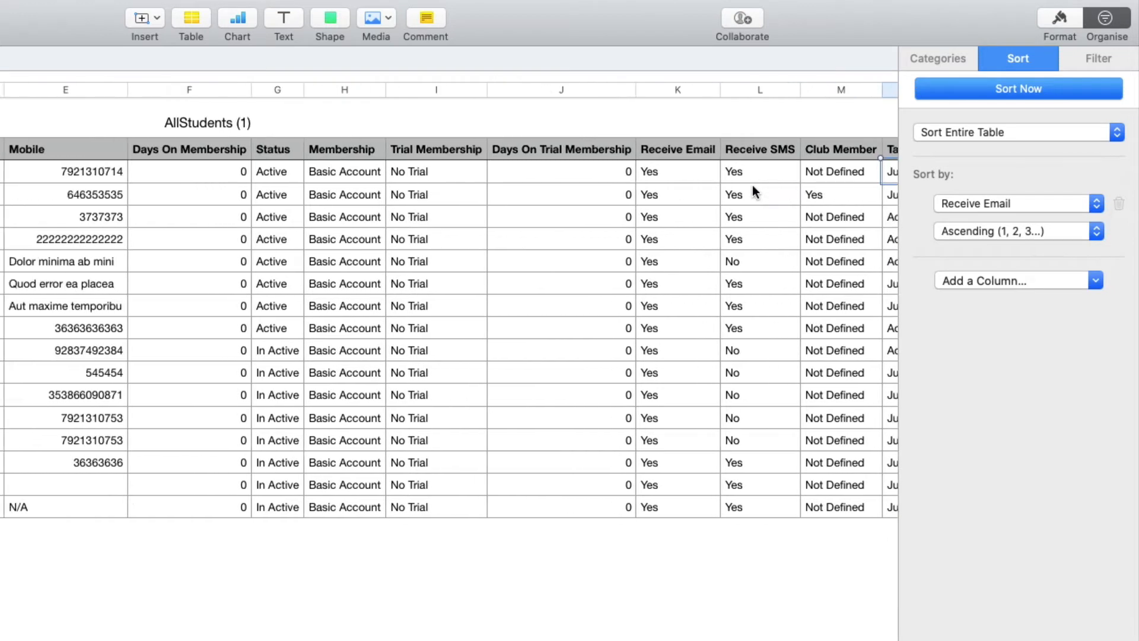
{"action": "scroll", "coordinate": [759, 183], "scroll_direction": "right", "scroll_amount": 3}
{"action": "scroll", "coordinate": [777, 188], "scroll_direction": "right", "scroll_amount": 2}
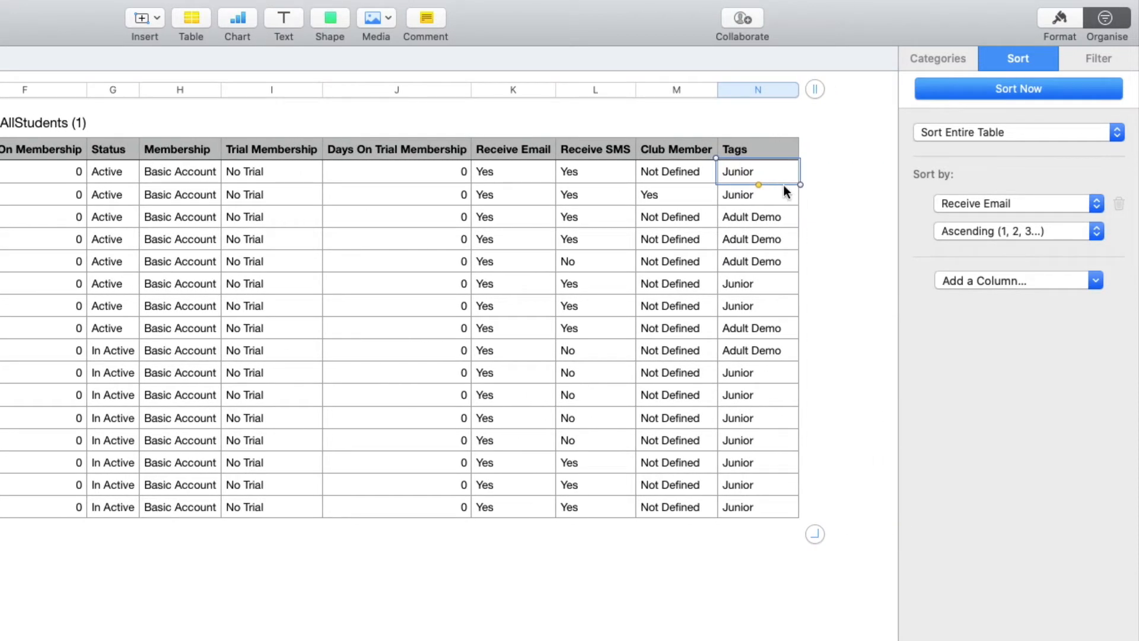
{"action": "left_click", "coordinate": [760, 194]}
{"action": "scroll", "coordinate": [749, 188], "scroll_direction": "left", "scroll_amount": 6}
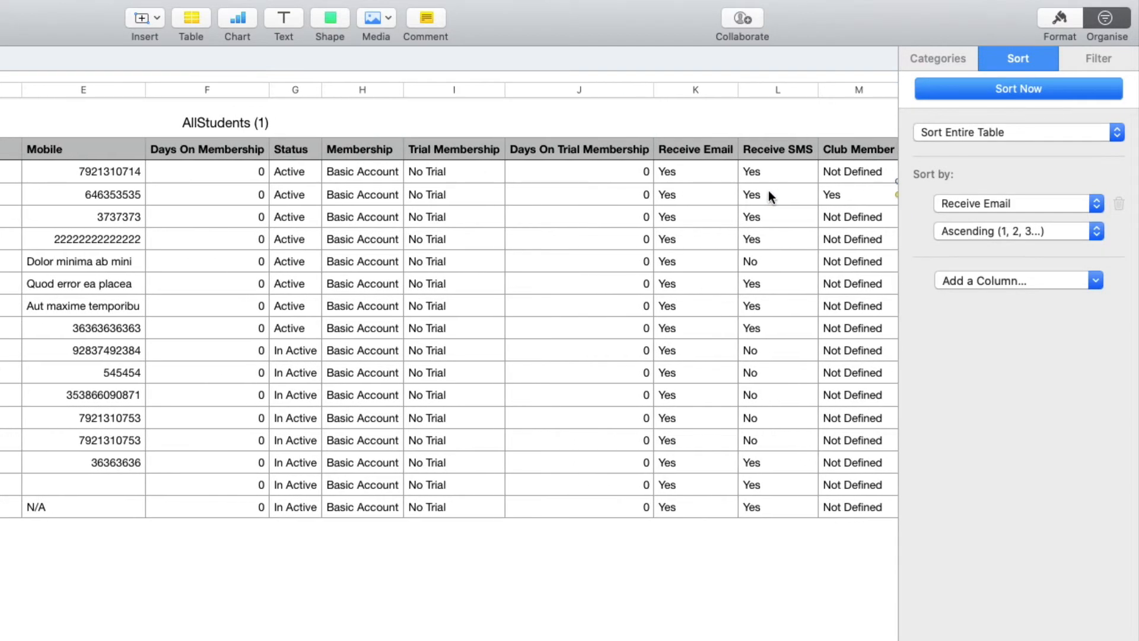
{"action": "scroll", "coordinate": [771, 184], "scroll_direction": "right", "scroll_amount": 8}
{"action": "left_click", "coordinate": [777, 175]}
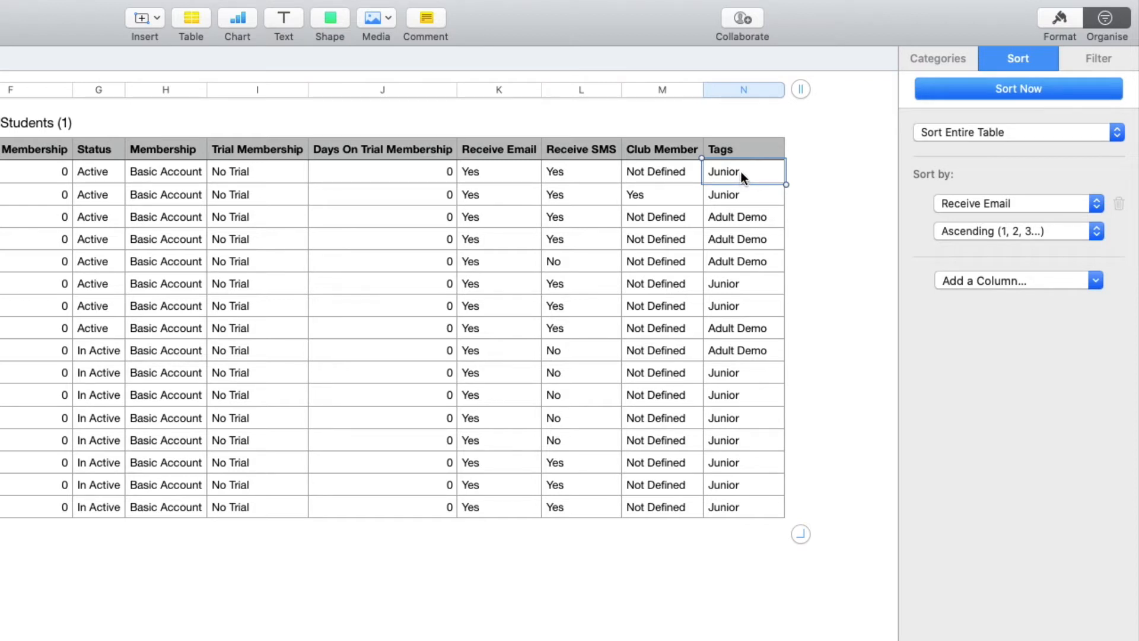
{"action": "left_click", "coordinate": [744, 197]}
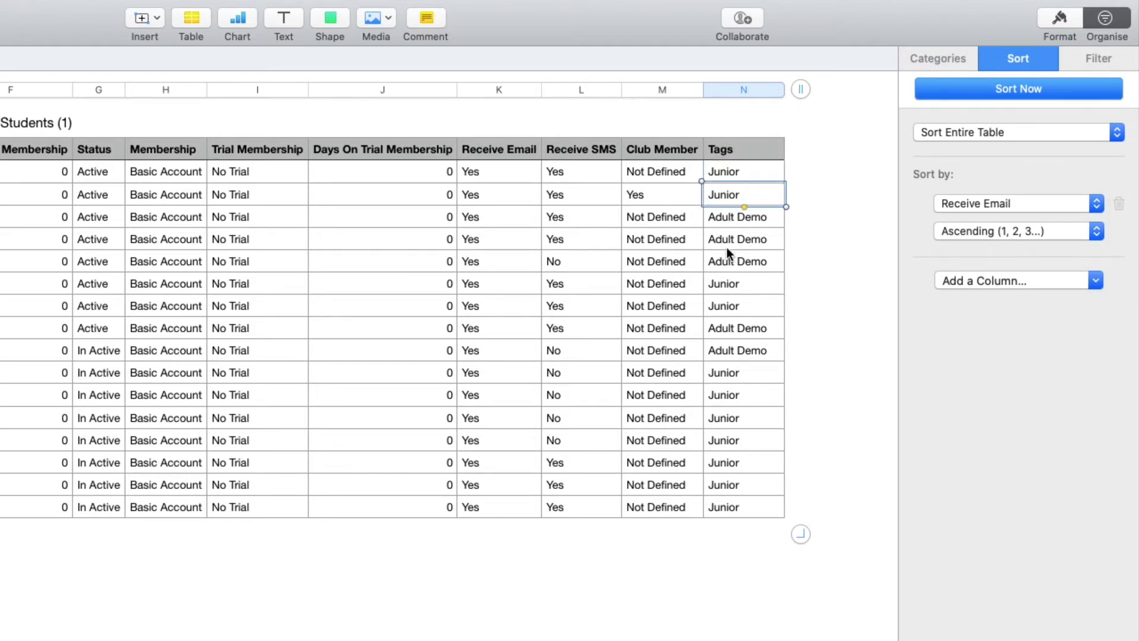
{"action": "scroll", "coordinate": [728, 247], "scroll_direction": "left", "scroll_amount": 2}
{"action": "left_click", "coordinate": [735, 402]}
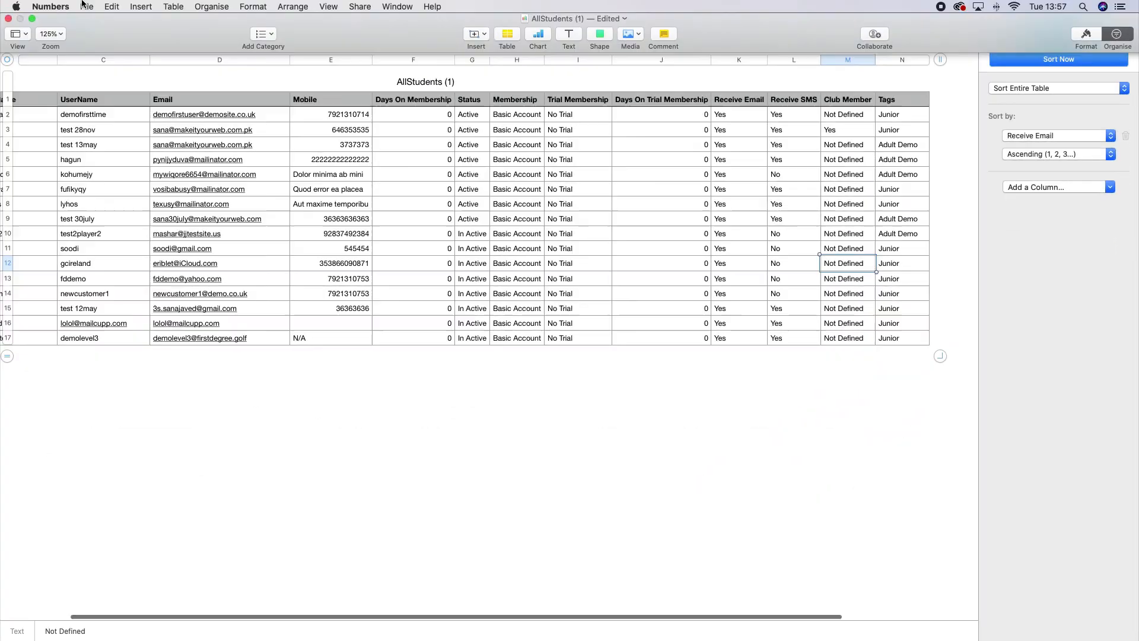
{"action": "left_click", "coordinate": [87, 7]}
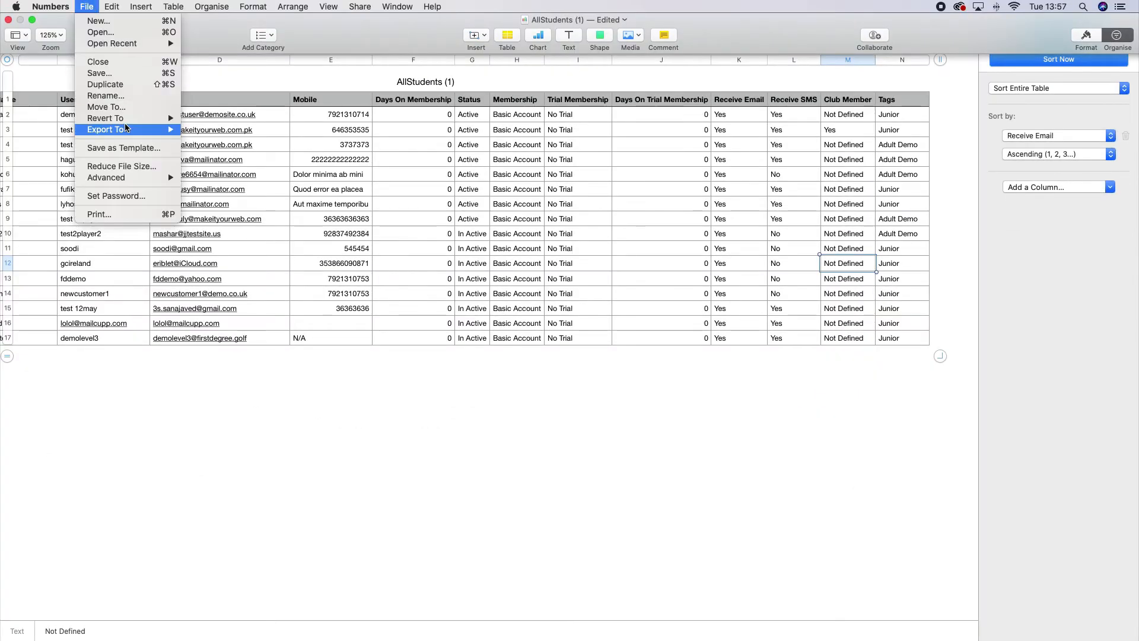
Step: Export the table as a CSV named 'Students with tags' to the Desktop
{"action": "mouse_move", "coordinate": [127, 123]}
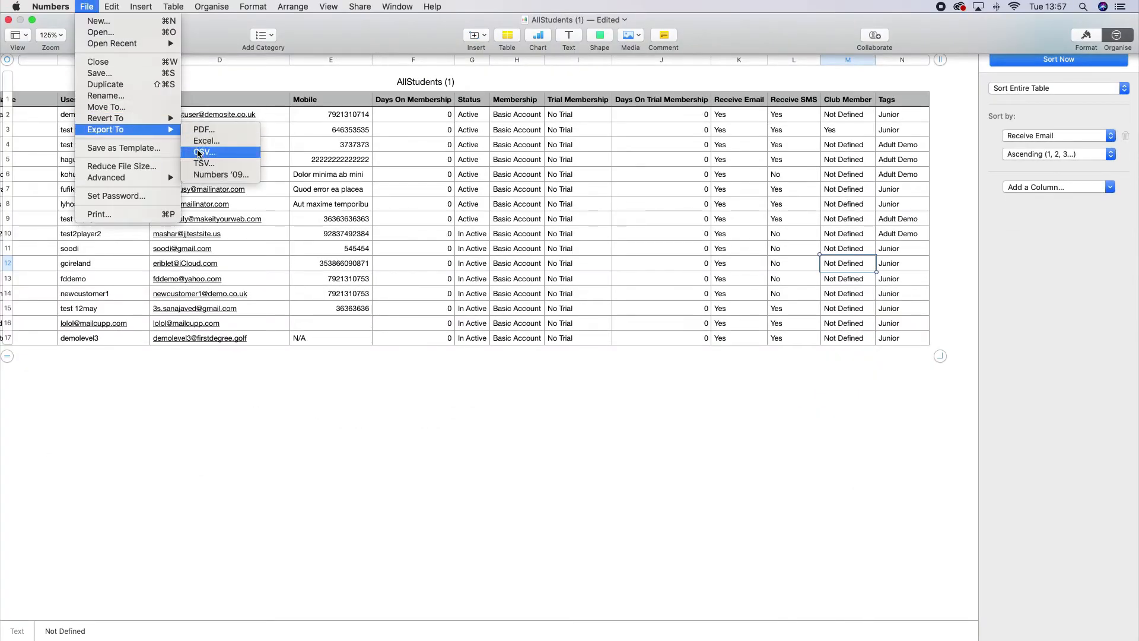
{"action": "left_click", "coordinate": [196, 150]}
{"action": "left_click", "coordinate": [718, 152]}
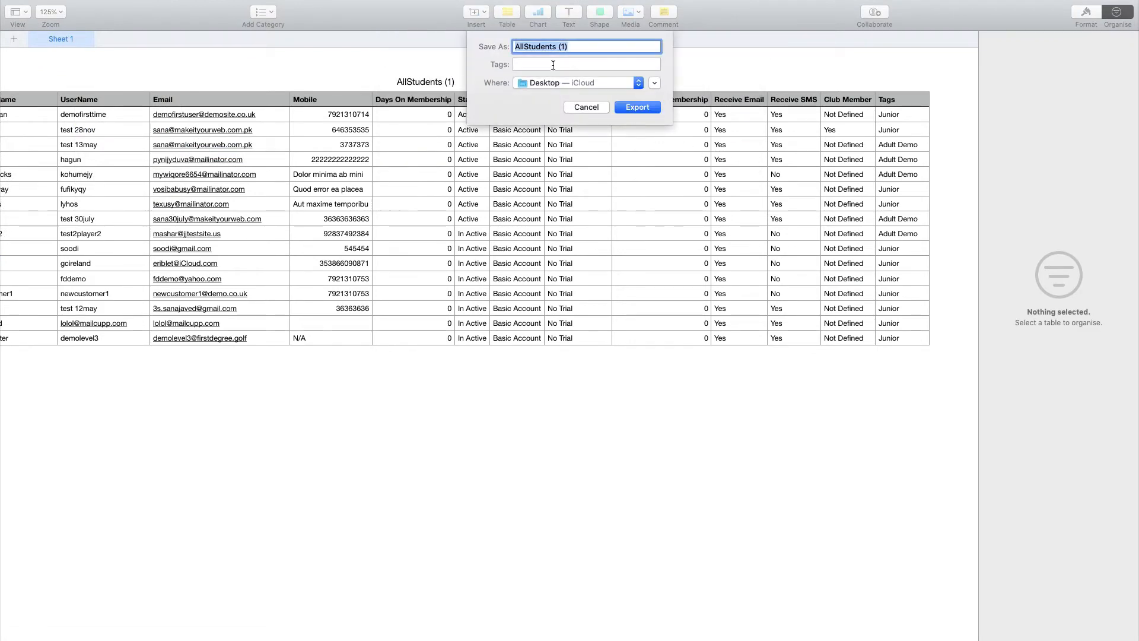
{"action": "type", "text": "Students with tags"}
{"action": "left_click", "coordinate": [646, 109]}
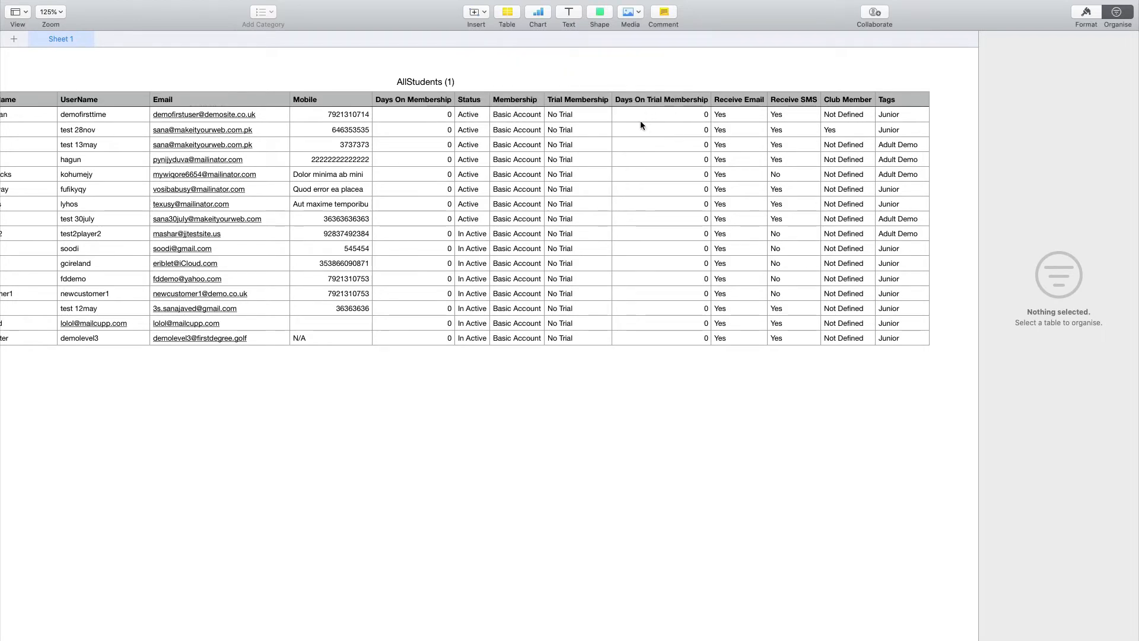
{"action": "key", "text": "ctrl+Left"}
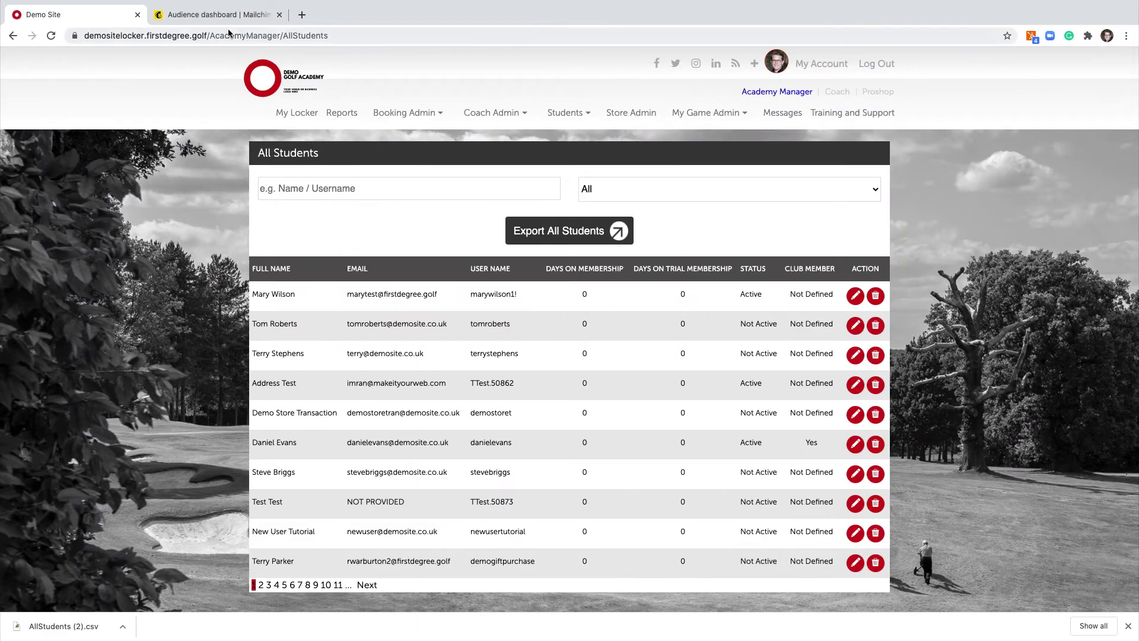
Step: Show the Mailchimp Audience dashboard (480 contacts) and its Manage Audience dropdown
{"action": "left_click", "coordinate": [202, 15]}
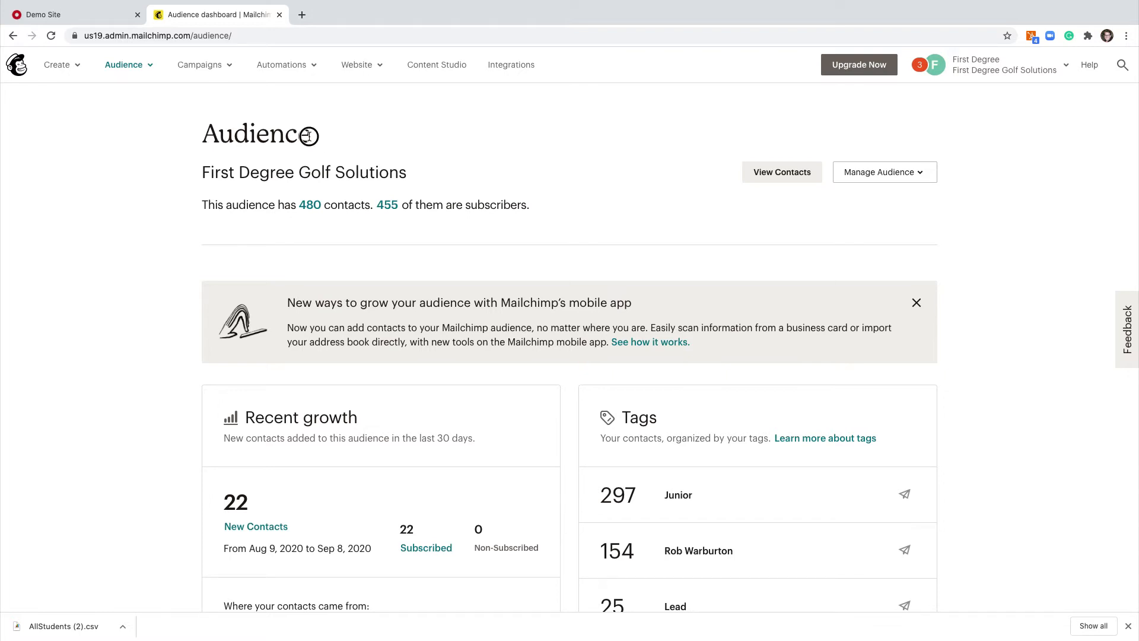
{"action": "left_click_drag", "start_coordinate": [309, 137], "coordinate": [216, 132]}
{"action": "left_click", "coordinate": [216, 132]}
{"action": "left_click", "coordinate": [859, 180]}
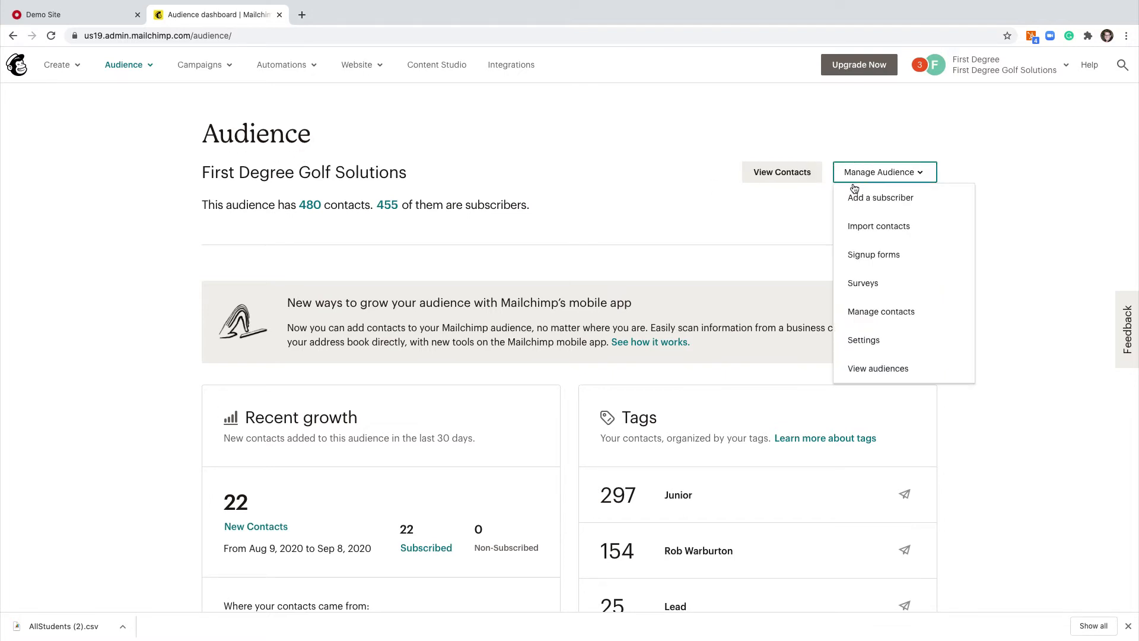
Step: Import contacts by uploading the Students with tags file from the Desktop
{"action": "left_click", "coordinate": [857, 226]}
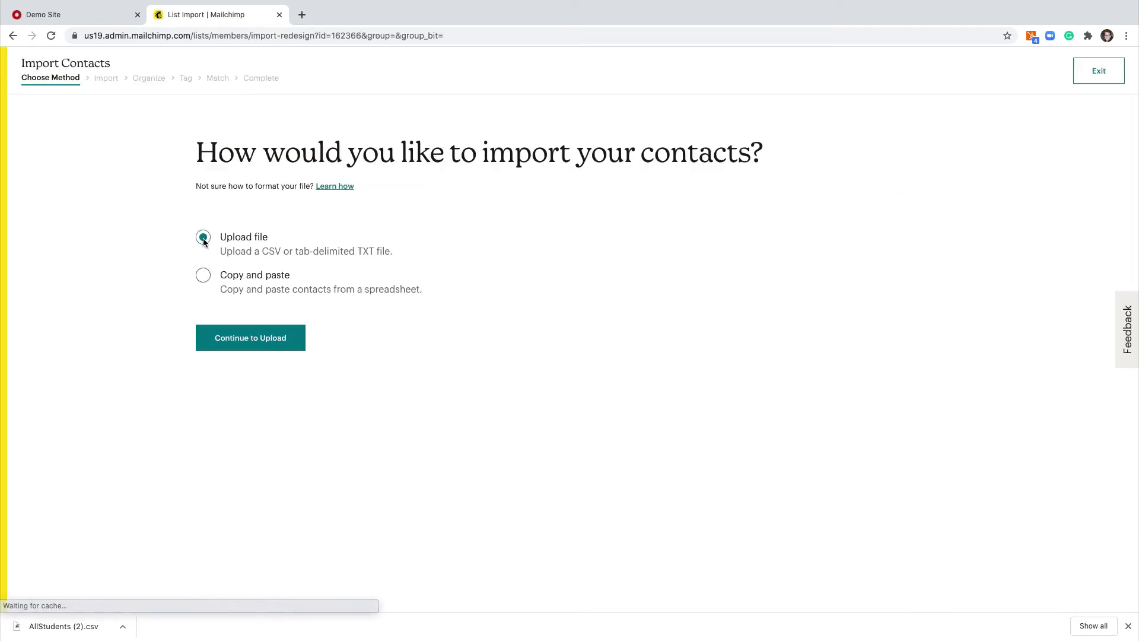
{"action": "left_click", "coordinate": [236, 337]}
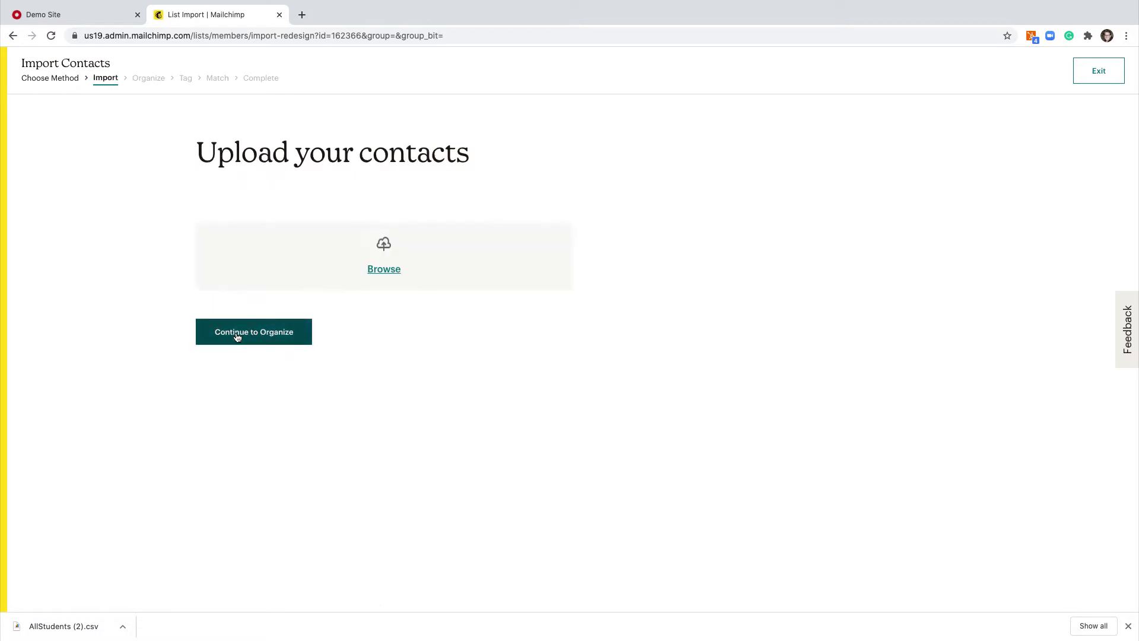
{"action": "left_click", "coordinate": [391, 271]}
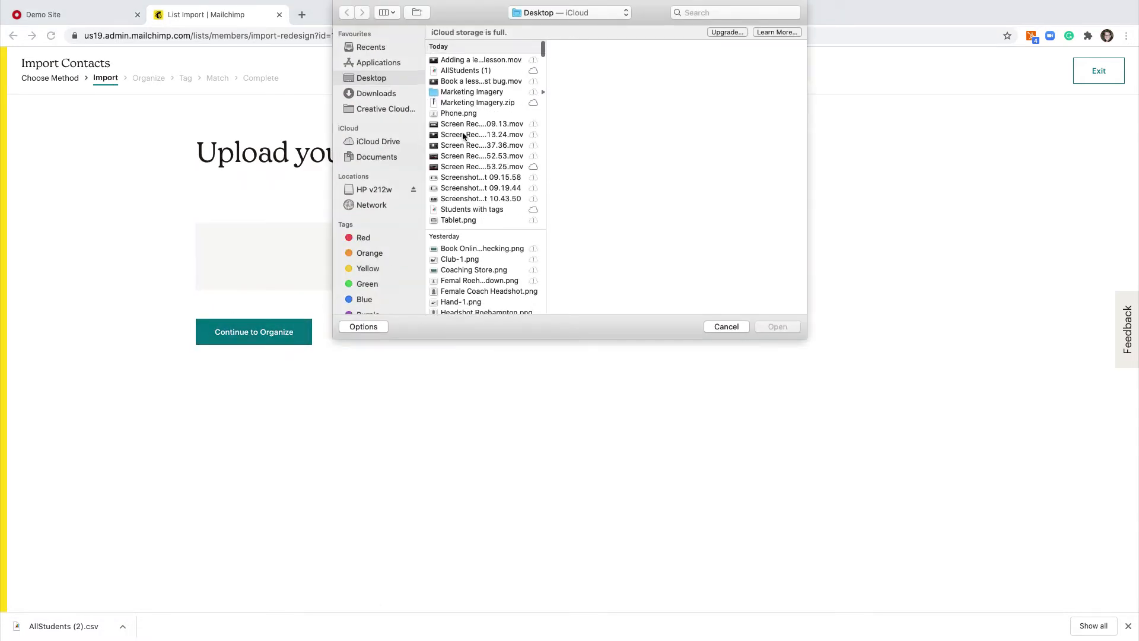
{"action": "left_click", "coordinate": [453, 209]}
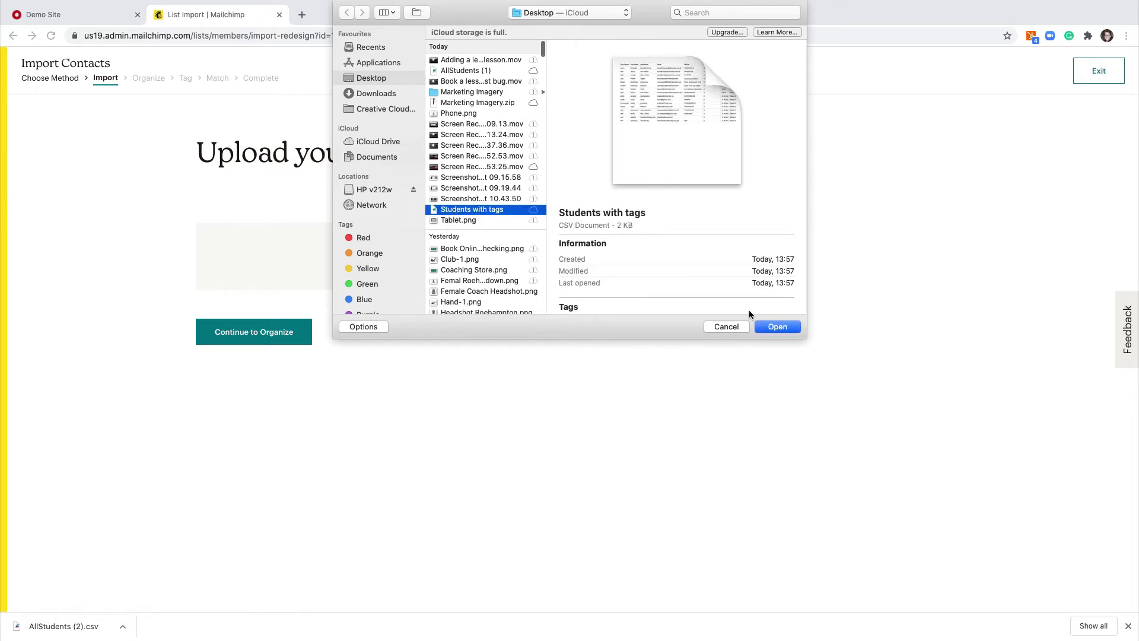
{"action": "left_click", "coordinate": [759, 326]}
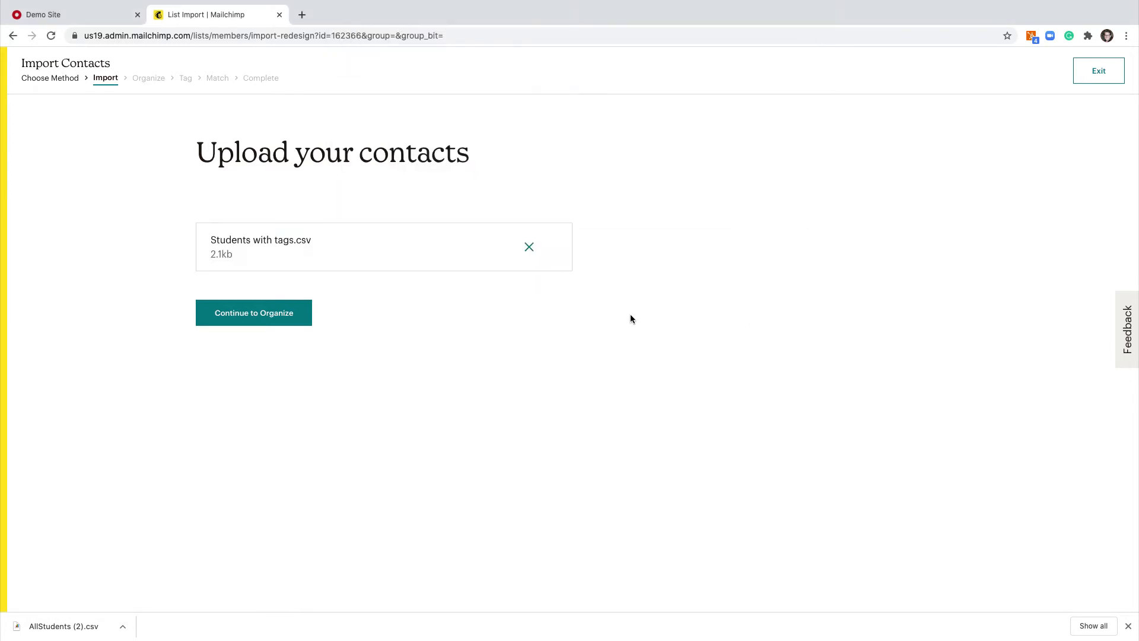
Step: Leave the import status on Subscribed and advance to the Tag your contacts step
{"action": "left_click", "coordinate": [270, 313]}
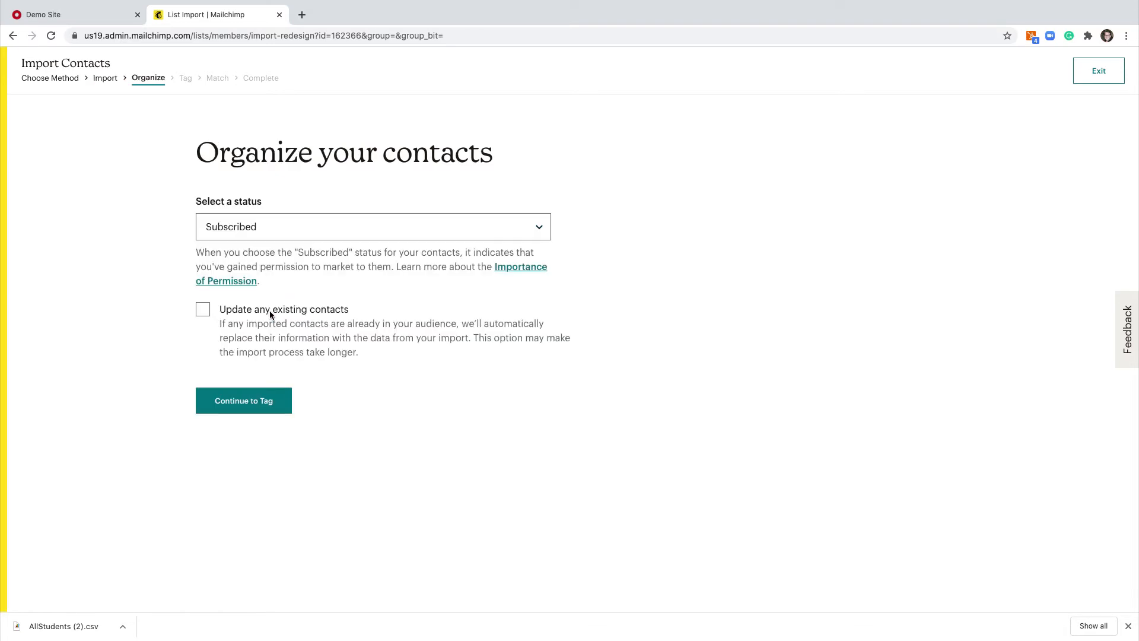
{"action": "left_click", "coordinate": [245, 230]}
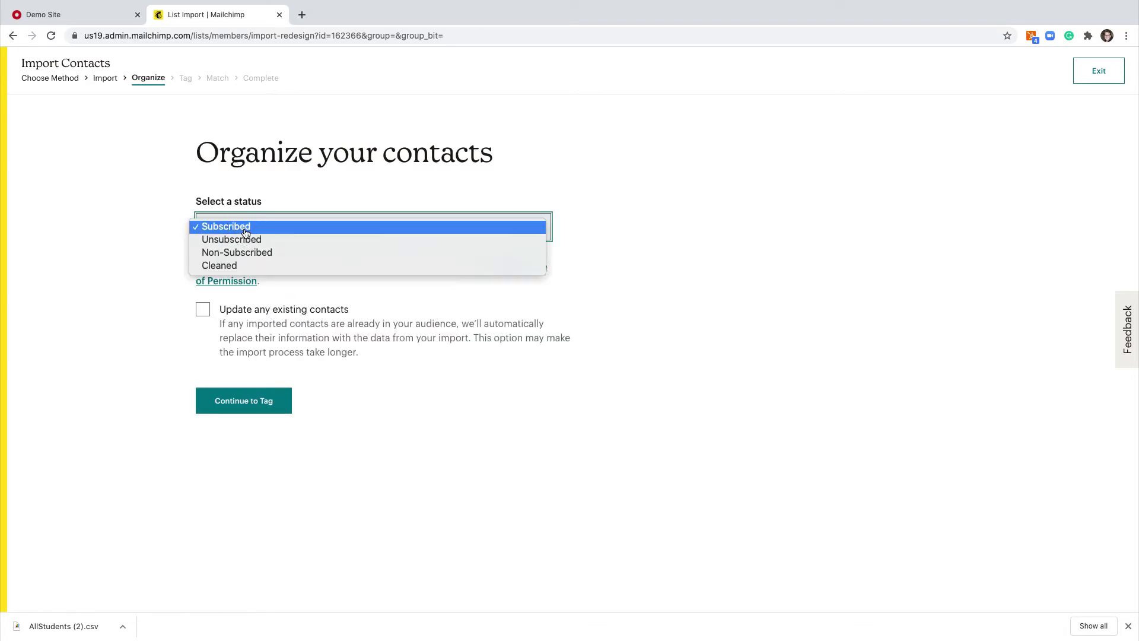
{"action": "left_click", "coordinate": [243, 233]}
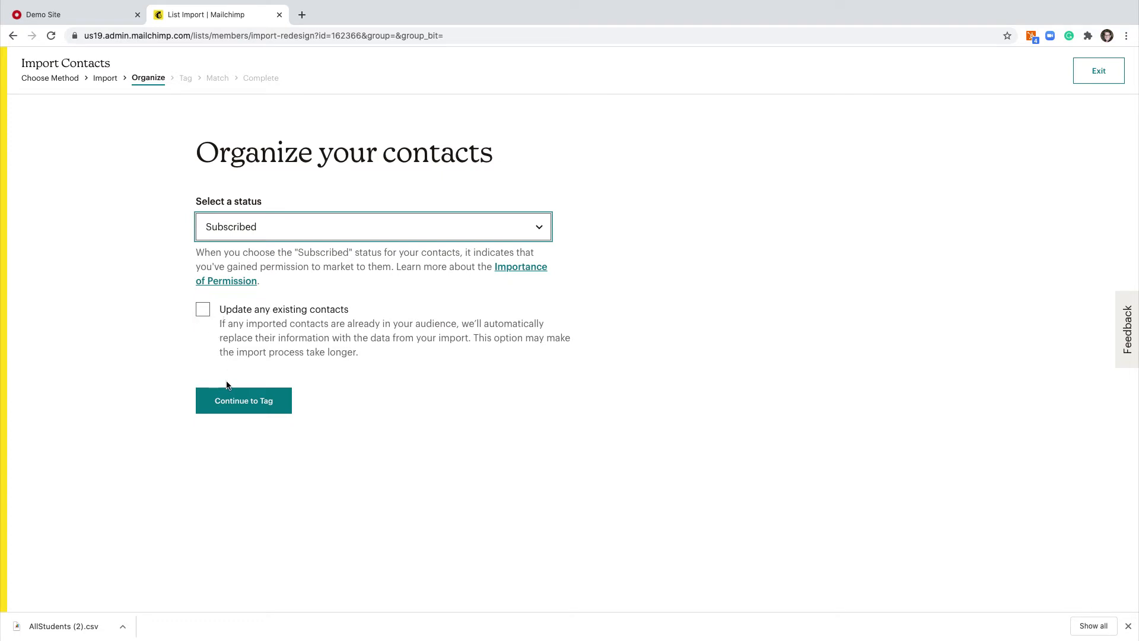
{"action": "left_click", "coordinate": [232, 402]}
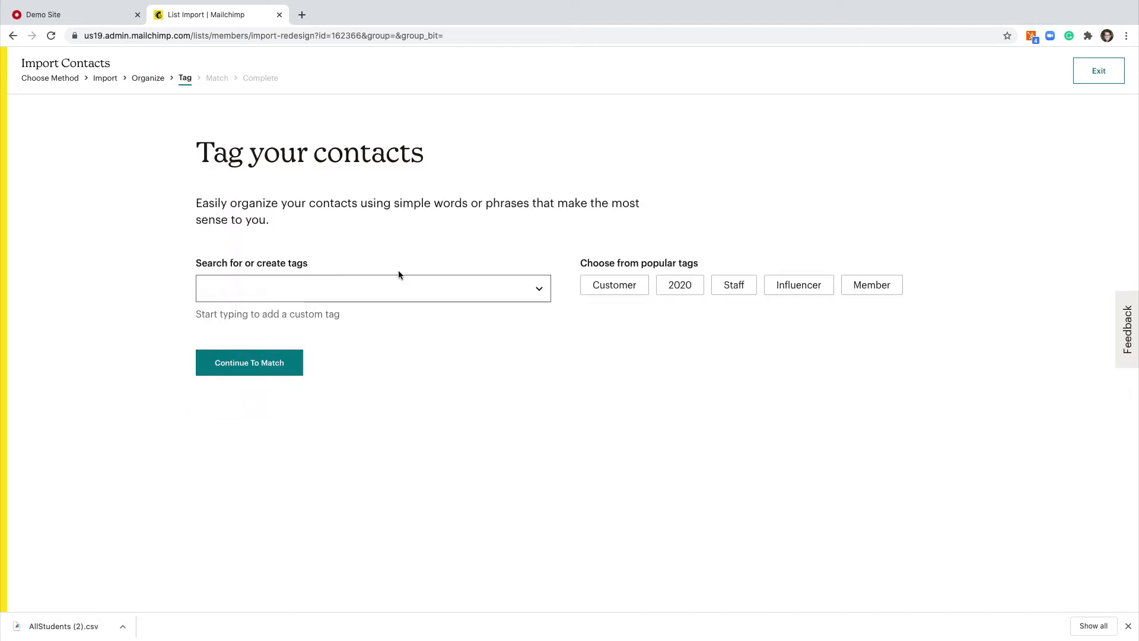
Step: Add no import tags and continue to the Match column labels step
{"action": "left_click", "coordinate": [356, 297]}
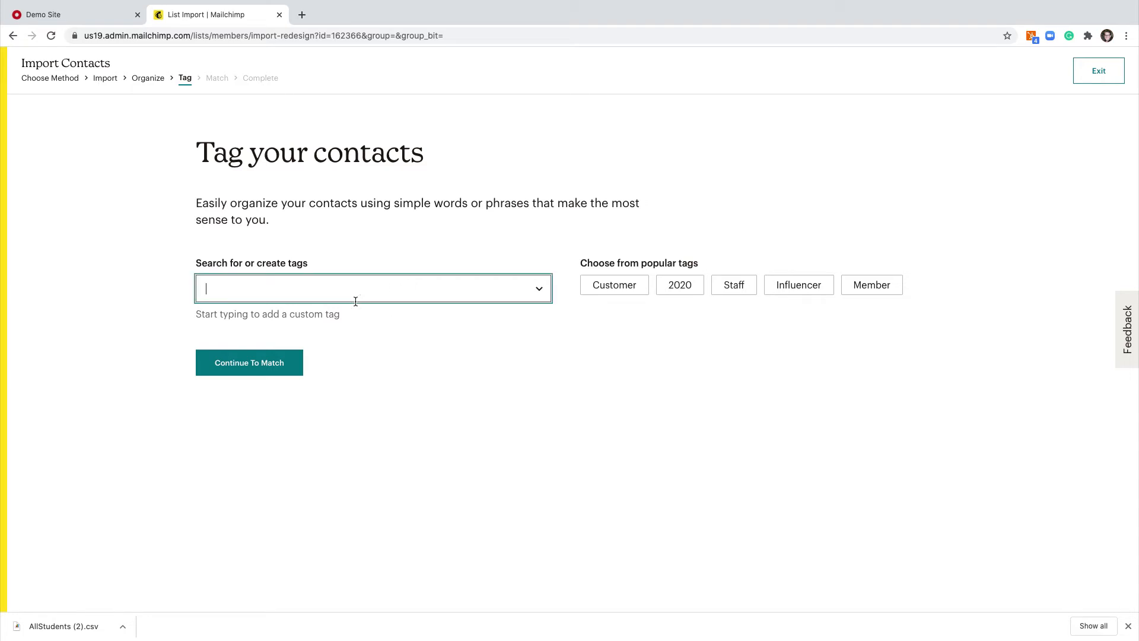
{"action": "left_click", "coordinate": [355, 263]}
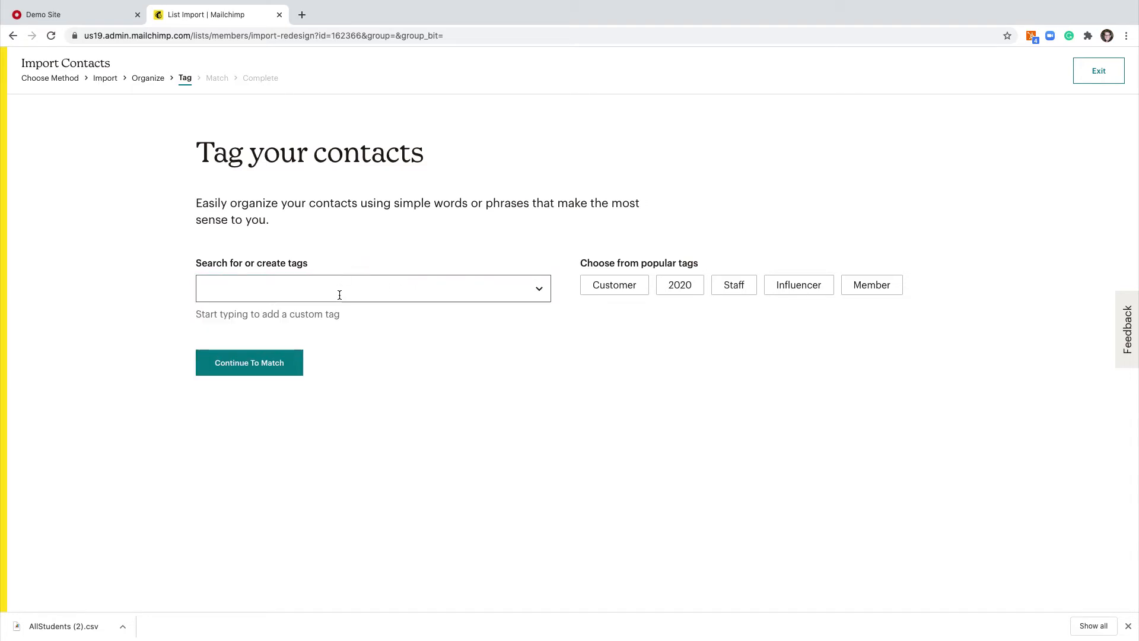
{"action": "left_click", "coordinate": [282, 361]}
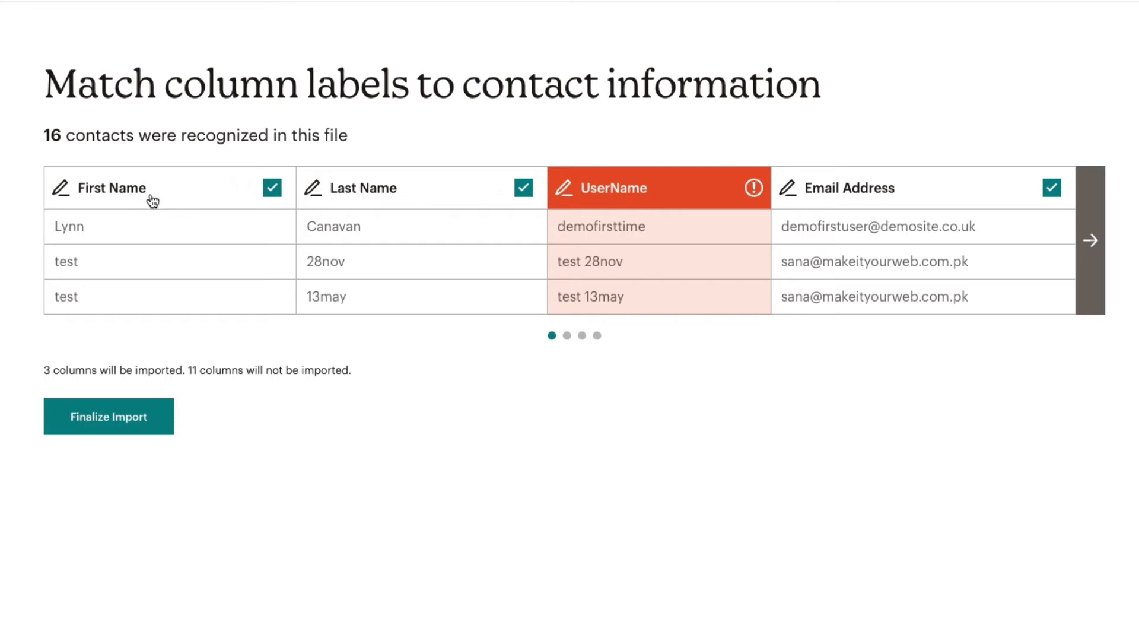
Step: Inspect the UserName column's field mapping and leave it unchanged
{"action": "mouse_move", "coordinate": [719, 201]}
{"action": "mouse_move", "coordinate": [752, 197]}
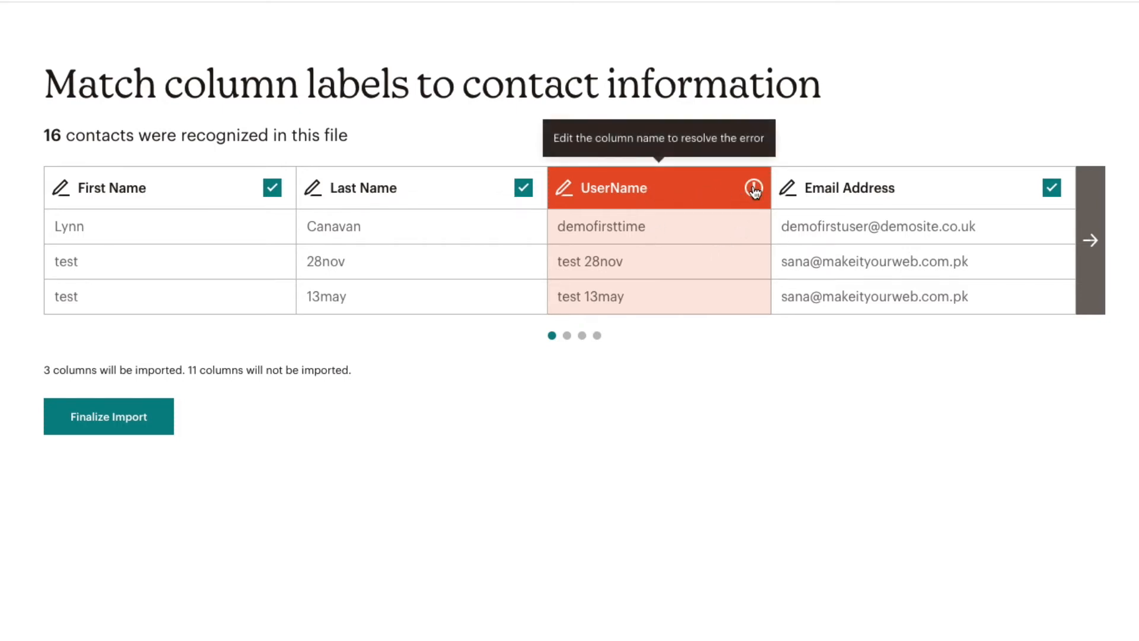
{"action": "left_click", "coordinate": [755, 188]}
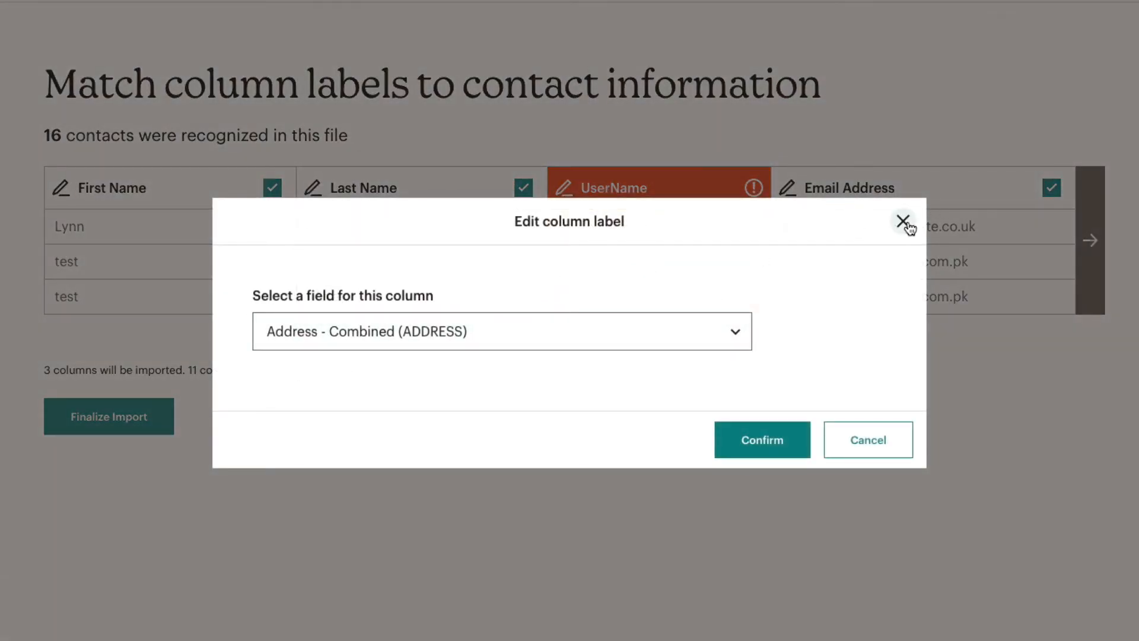
{"action": "left_click", "coordinate": [633, 331]}
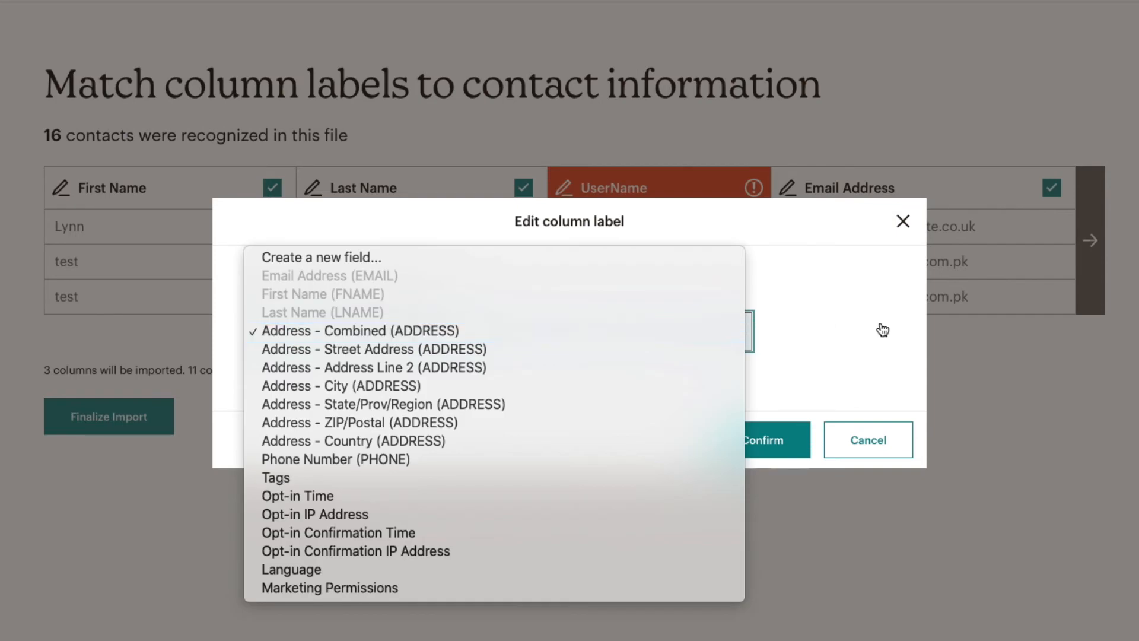
{"action": "left_click", "coordinate": [902, 273]}
{"action": "left_click", "coordinate": [902, 221]}
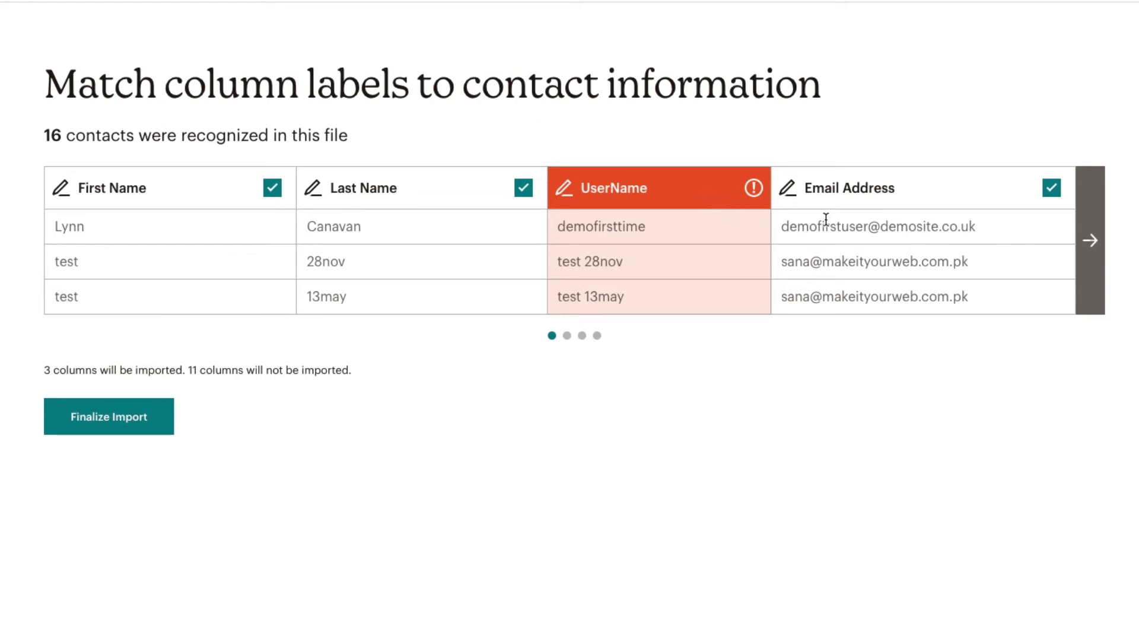
Step: Map the Mobile column to Phone Number (PHONE), making 4 columns import
{"action": "left_click", "coordinate": [1094, 231]}
{"action": "mouse_move", "coordinate": [274, 189]}
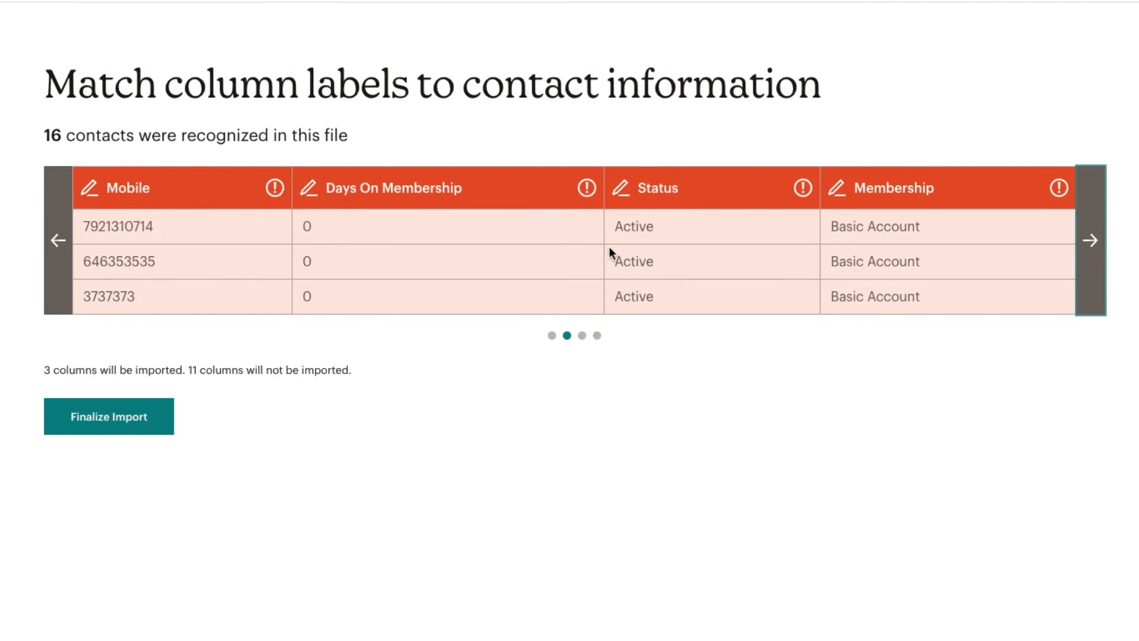
{"action": "left_click", "coordinate": [275, 188]}
{"action": "left_click", "coordinate": [466, 331]}
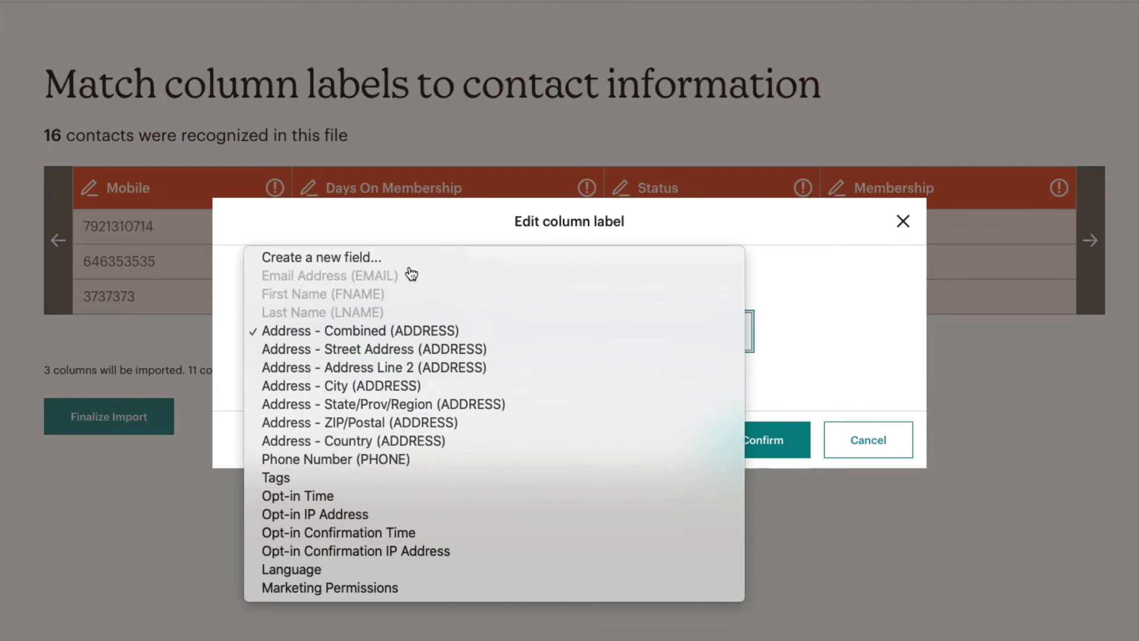
{"action": "left_click", "coordinate": [374, 459]}
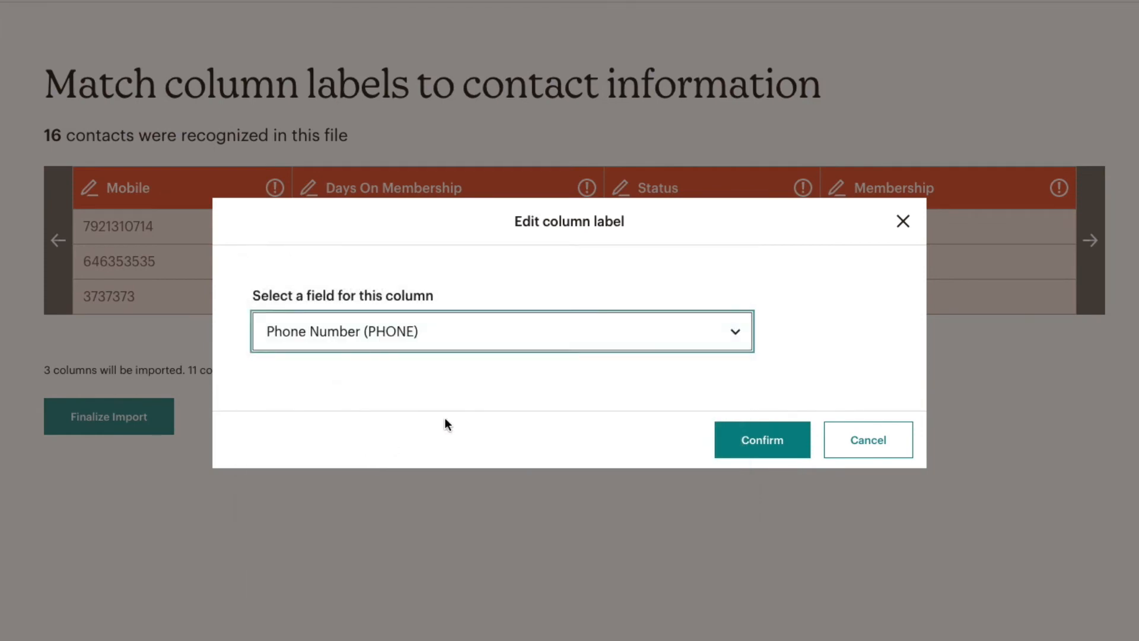
{"action": "left_click", "coordinate": [761, 440]}
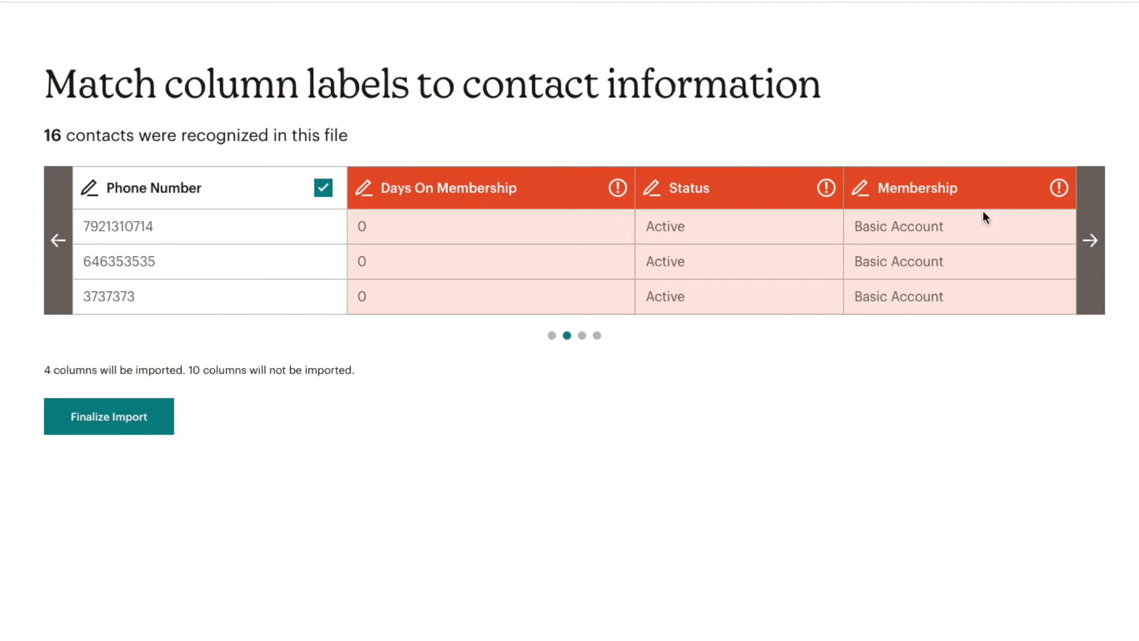
{"action": "left_click", "coordinate": [1085, 240]}
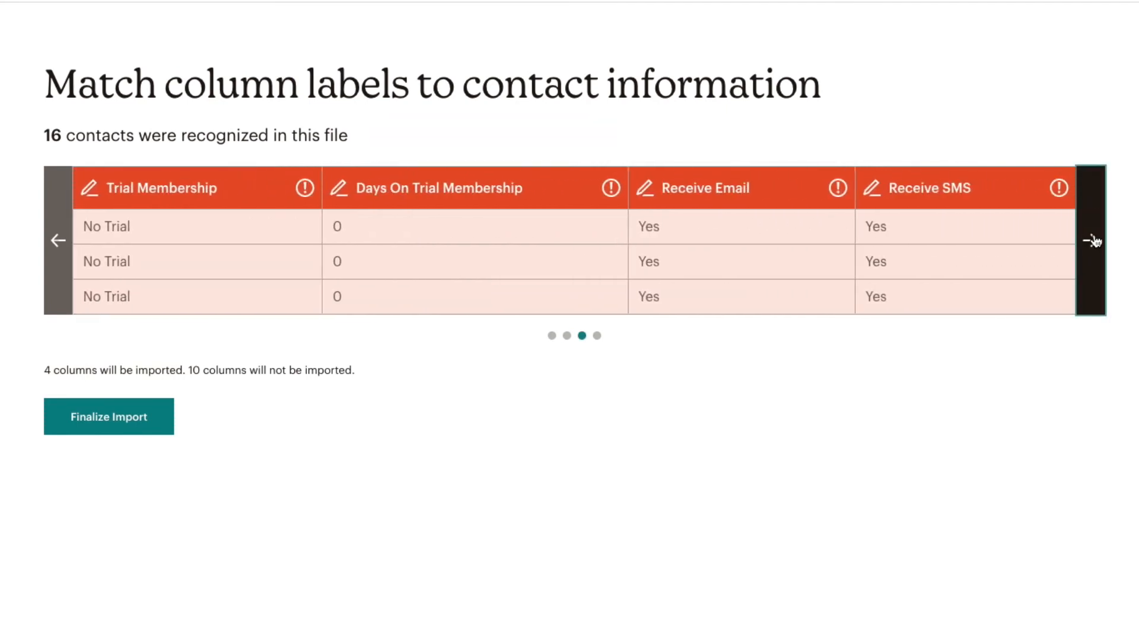
Step: Match the Receive Email column to the Marketing Permissions field
{"action": "left_click", "coordinate": [837, 188]}
{"action": "left_click", "coordinate": [407, 336]}
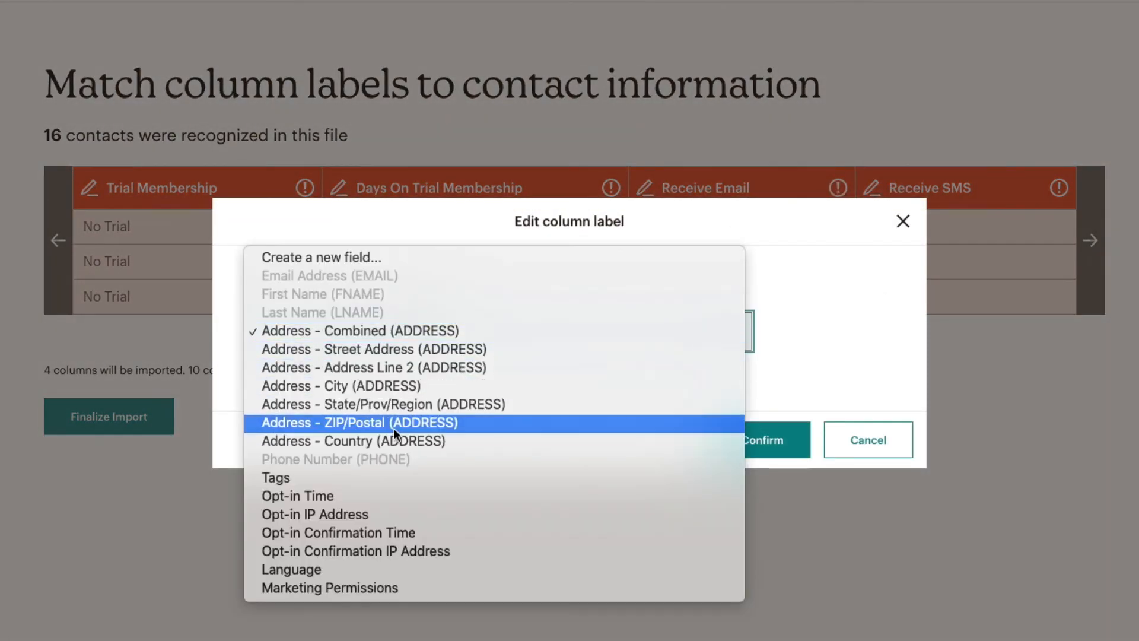
{"action": "left_click", "coordinate": [357, 586]}
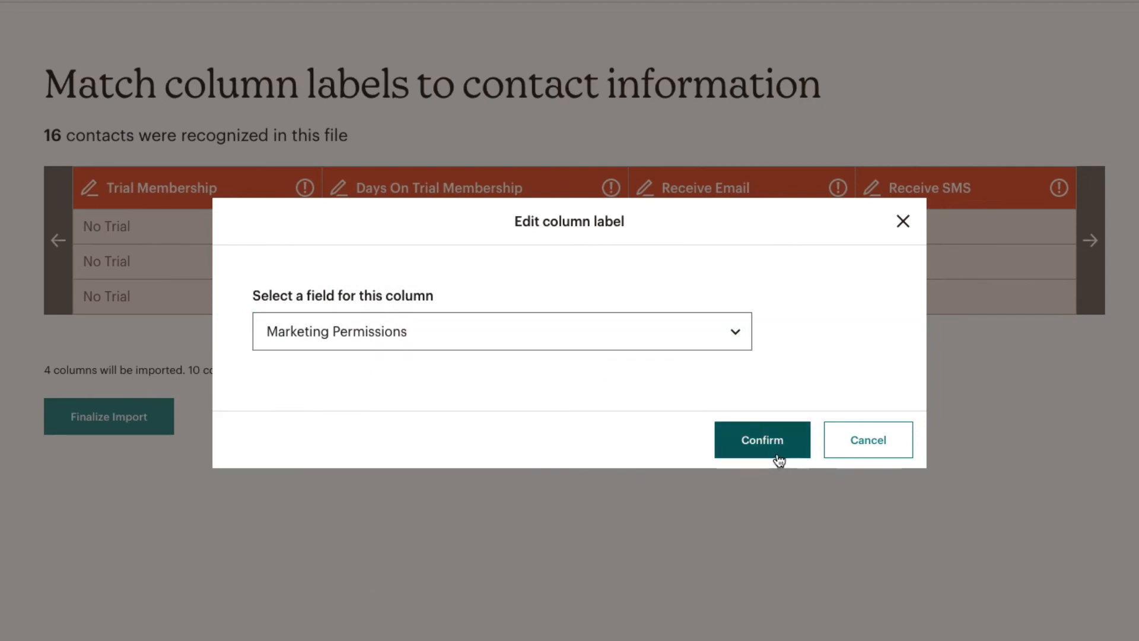
{"action": "left_click", "coordinate": [779, 460]}
Step: Leave the Receive SMS column unmatched and move on to the file's last columns
{"action": "left_click", "coordinate": [1058, 188]}
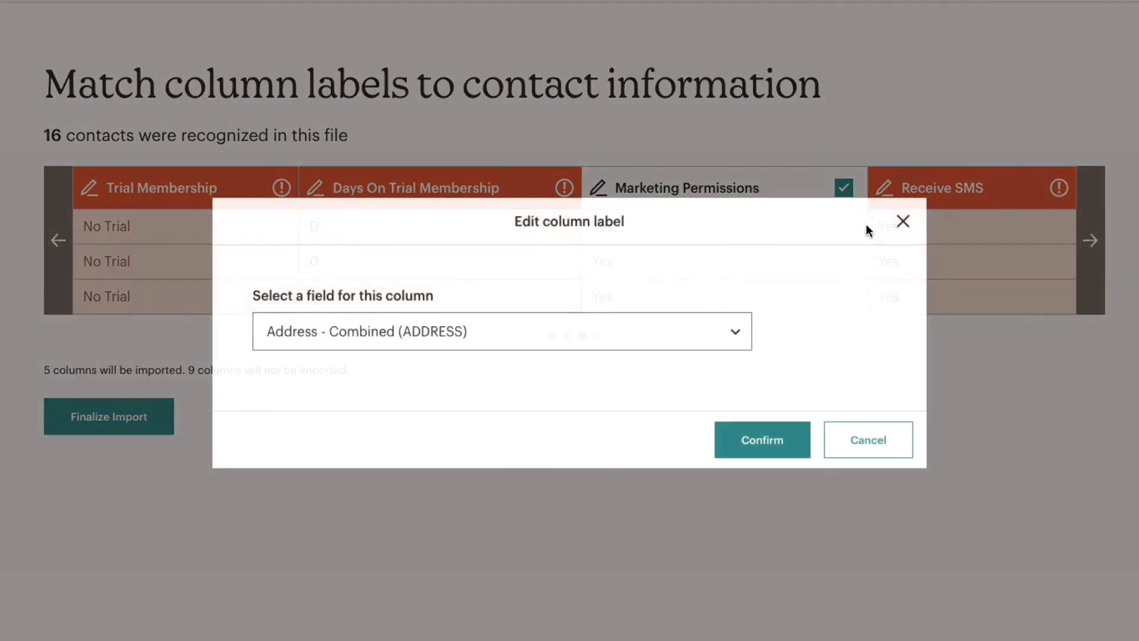
{"action": "left_click", "coordinate": [521, 326]}
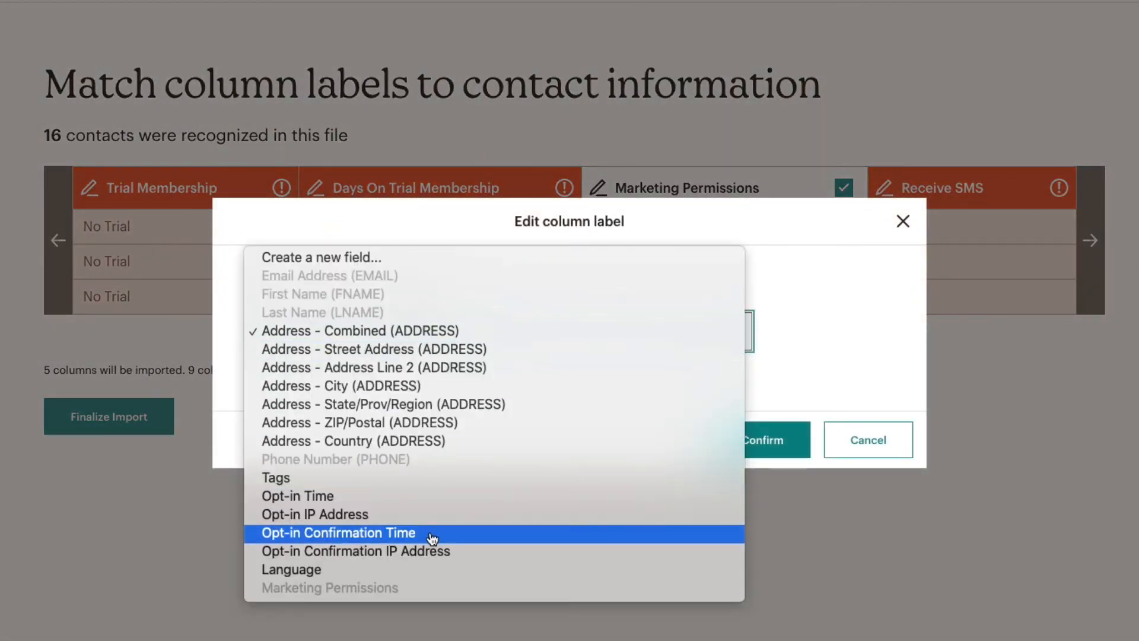
{"action": "left_click", "coordinate": [838, 340]}
{"action": "left_click", "coordinate": [900, 221]}
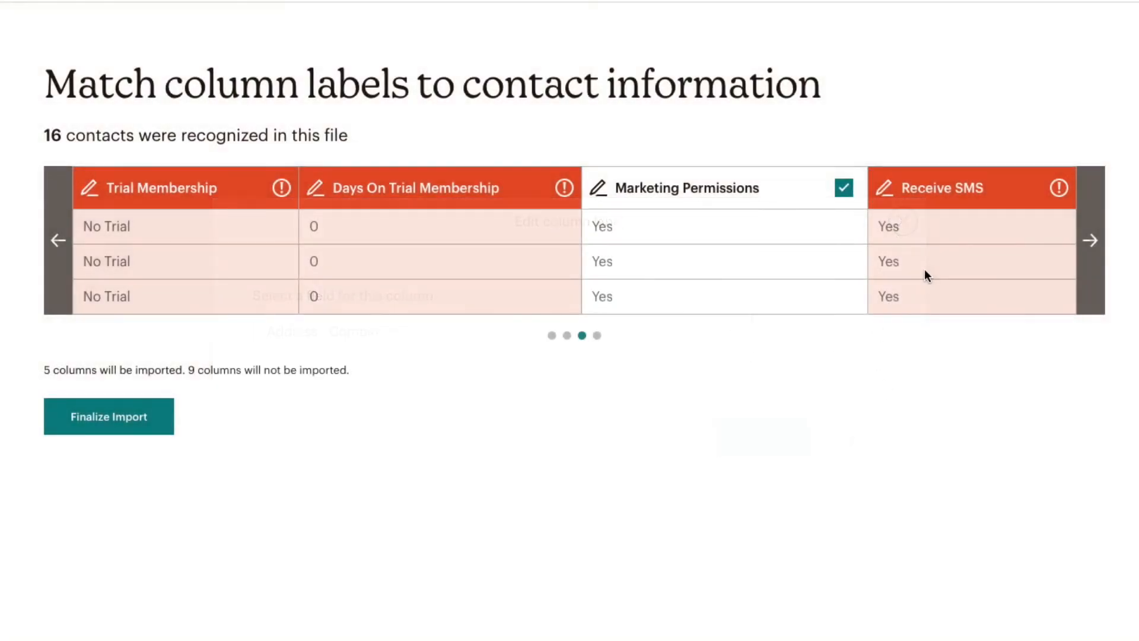
{"action": "left_click", "coordinate": [1090, 240]}
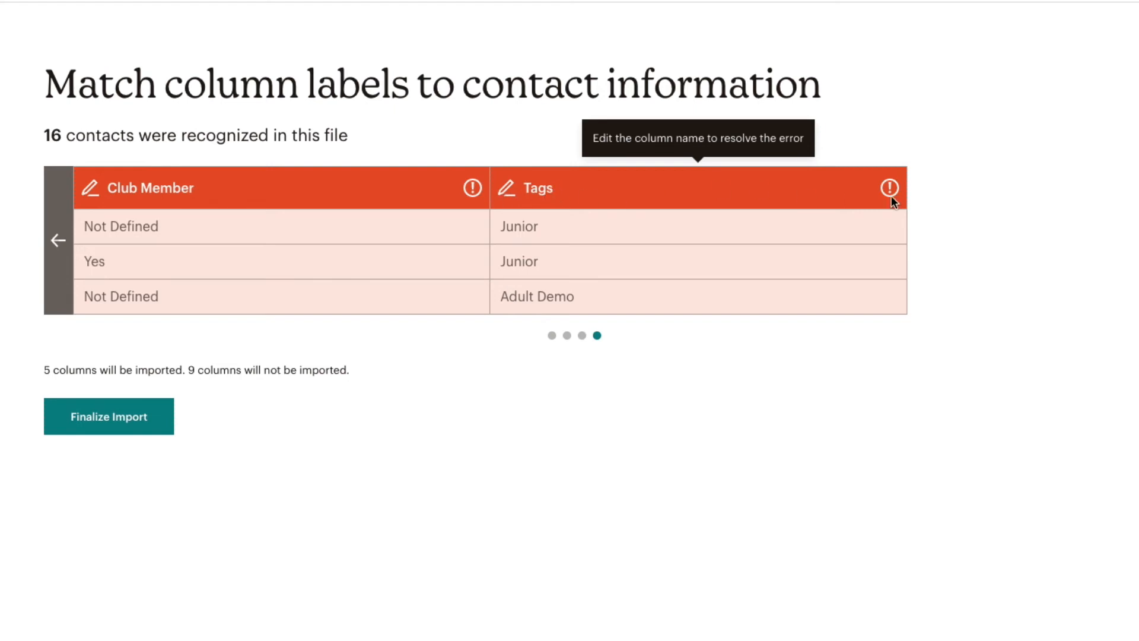
Step: Match the Tags column to the Tags field, then finalize to review the 16 contacts
{"action": "left_click", "coordinate": [595, 179]}
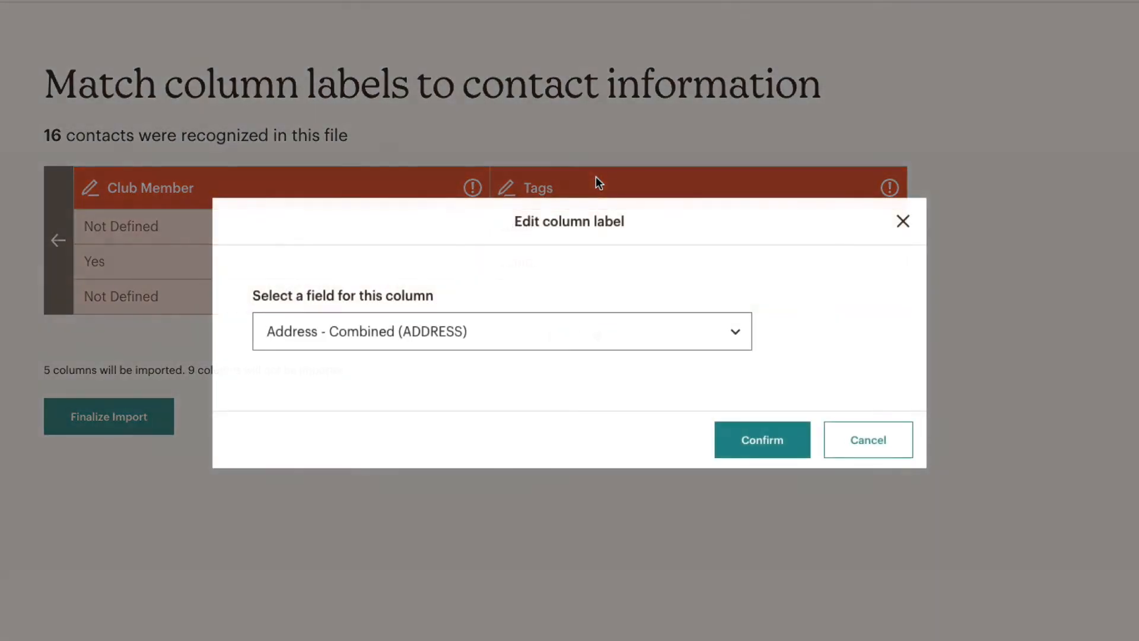
{"action": "left_click", "coordinate": [524, 318]}
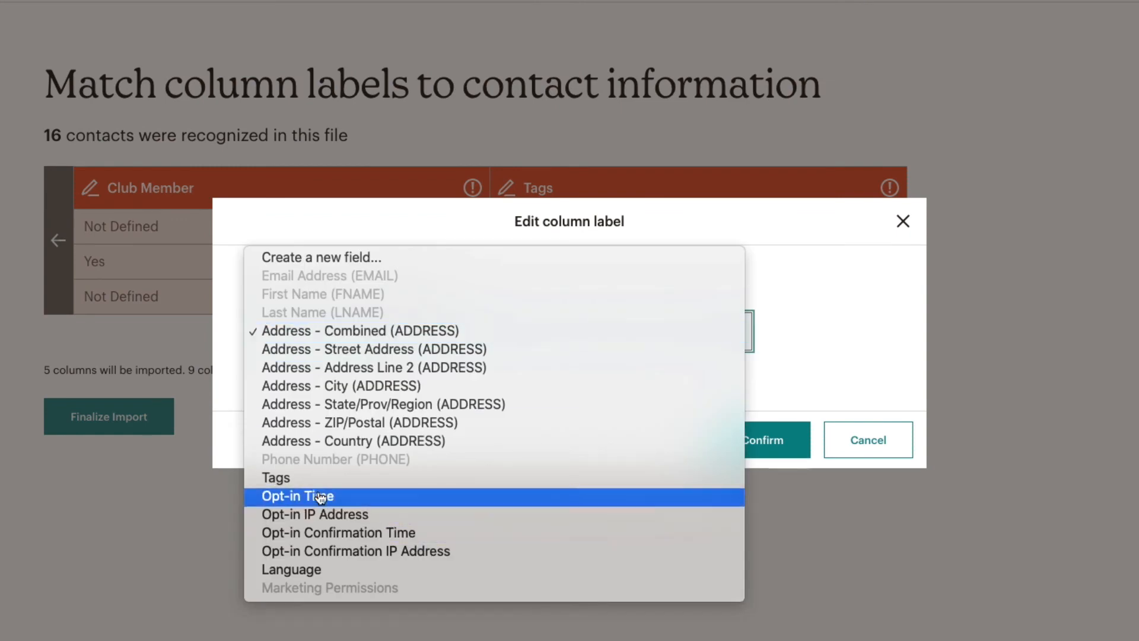
{"action": "left_click", "coordinate": [275, 478]}
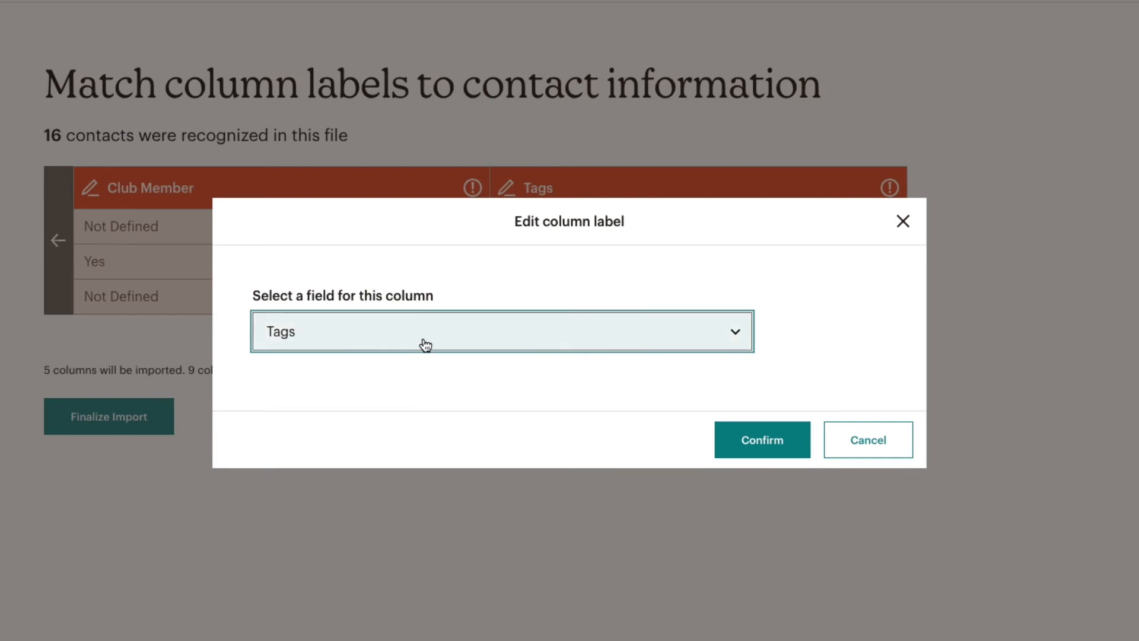
{"action": "left_click", "coordinate": [778, 451]}
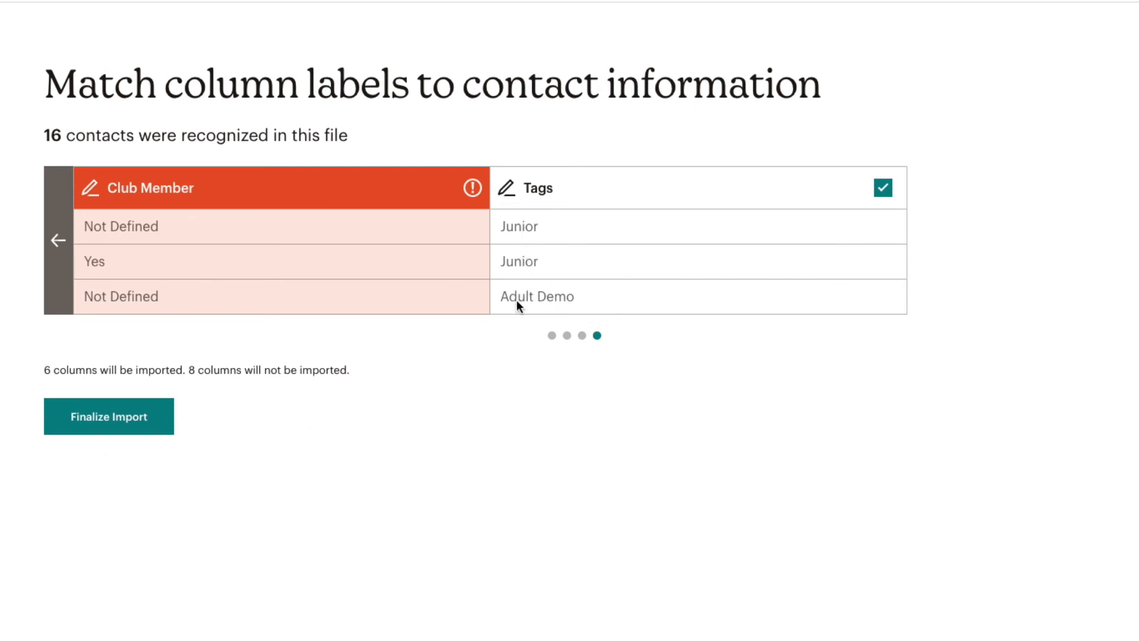
{"action": "left_click", "coordinate": [105, 420]}
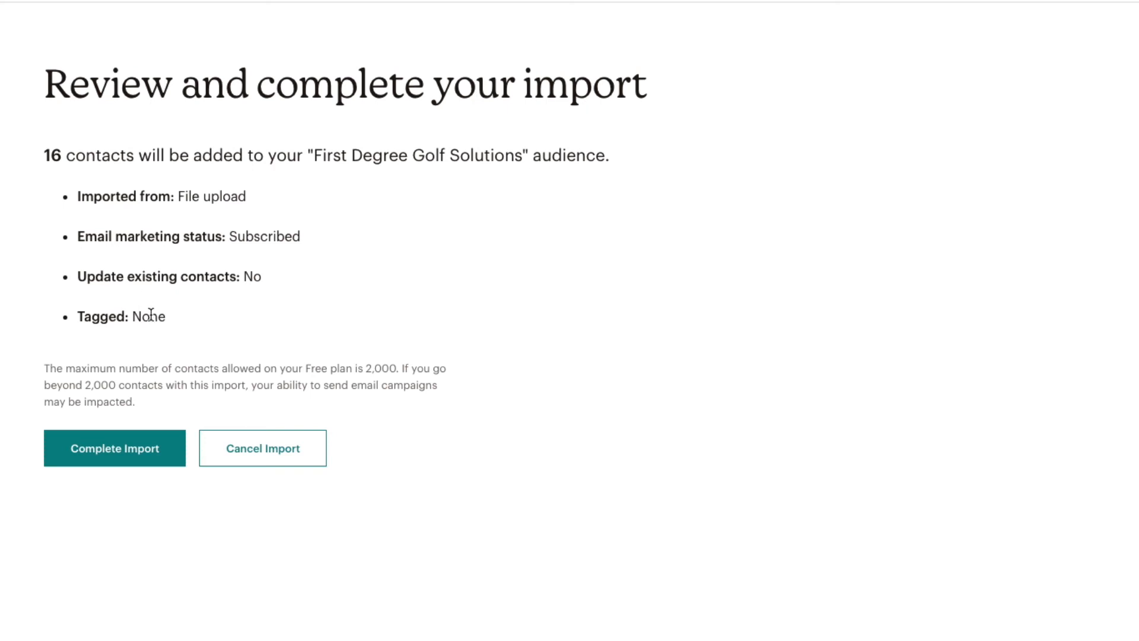
Step: Complete the import of 11 contacts and view the newly imported contacts
{"action": "left_click", "coordinate": [160, 453]}
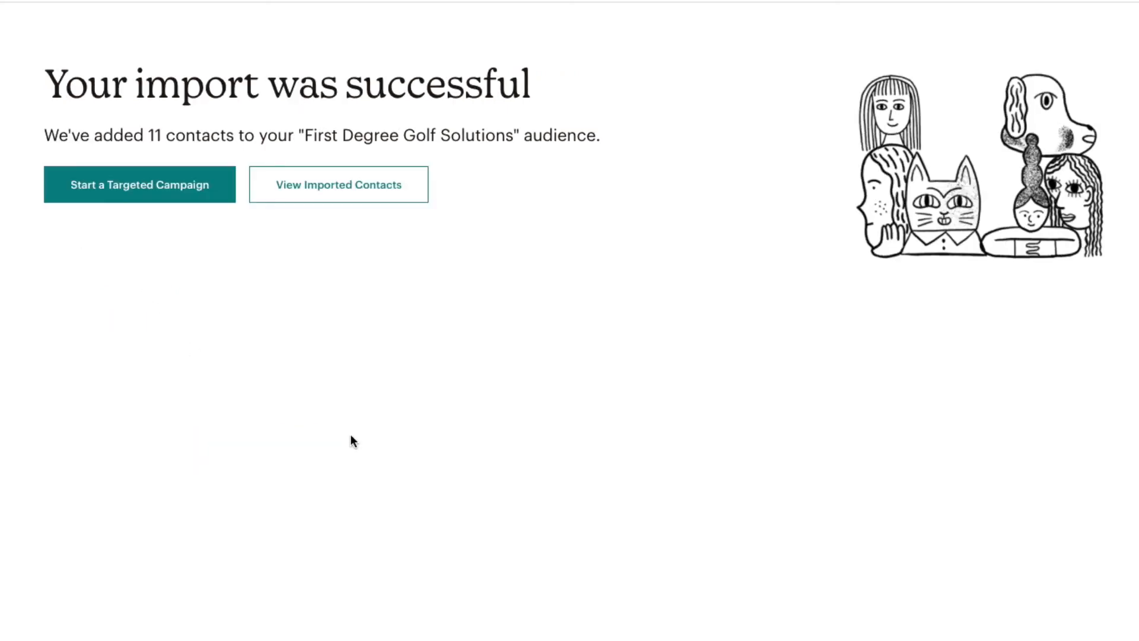
{"action": "left_click", "coordinate": [313, 183]}
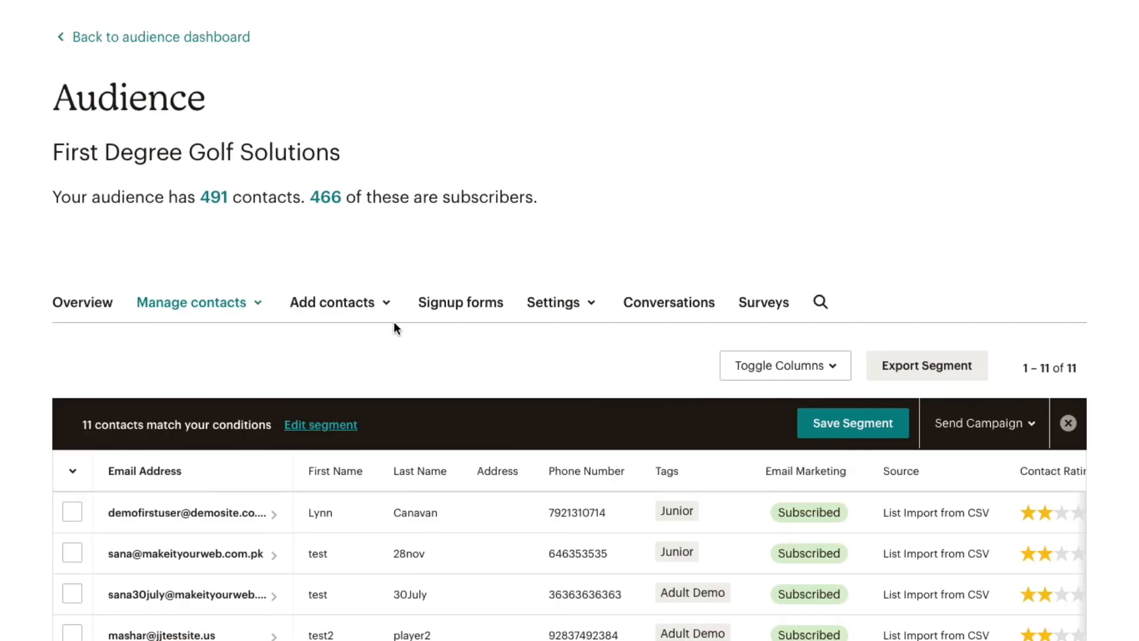
Step: Scroll through the audience table to check the 11 contacts' Junior and Adult Demo tags
{"action": "scroll", "coordinate": [439, 516], "scroll_direction": "down", "scroll_amount": 3}
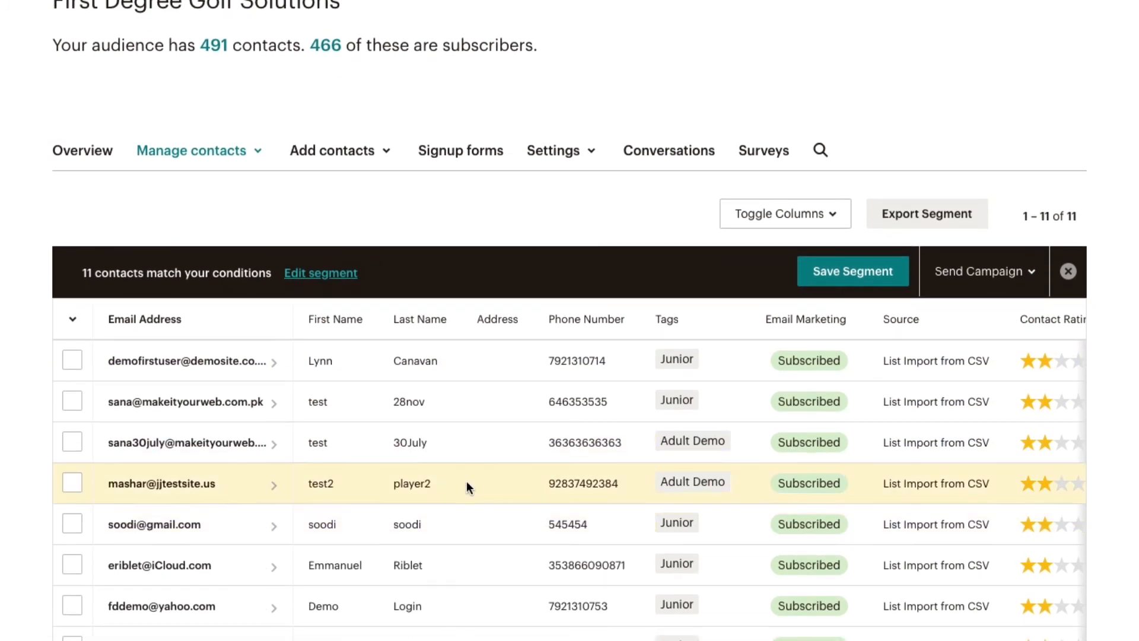
{"action": "scroll", "coordinate": [467, 480], "scroll_direction": "down", "scroll_amount": 2}
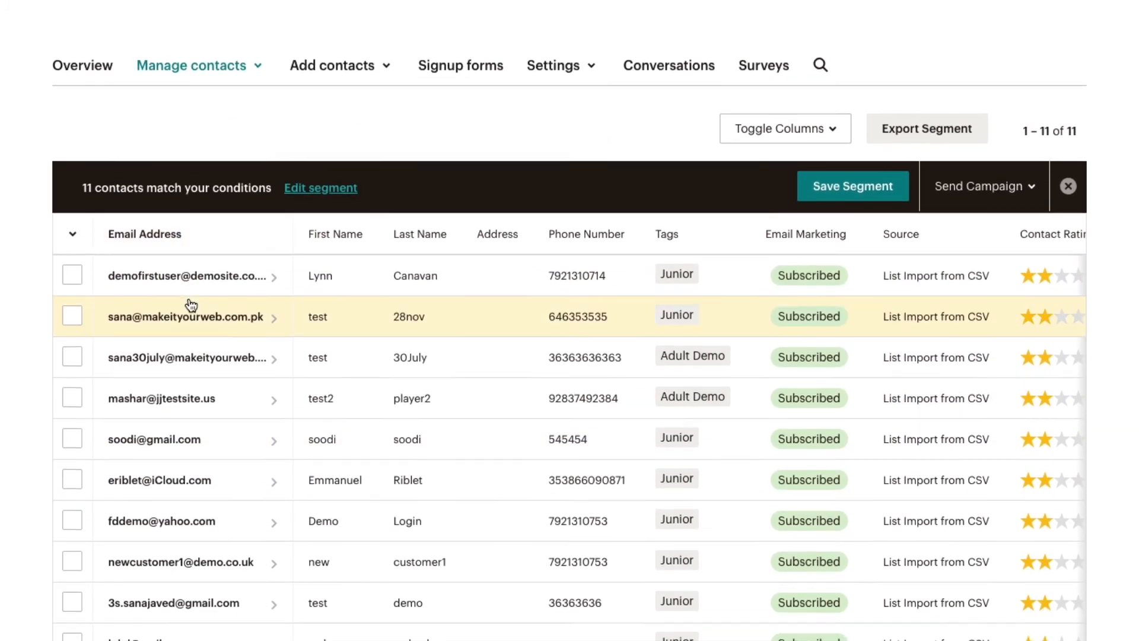
{"action": "scroll", "coordinate": [203, 380], "scroll_direction": "down", "scroll_amount": 2}
{"action": "scroll", "coordinate": [201, 386], "scroll_direction": "up", "scroll_amount": 4}
{"action": "scroll", "coordinate": [205, 387], "scroll_direction": "down", "scroll_amount": 4}
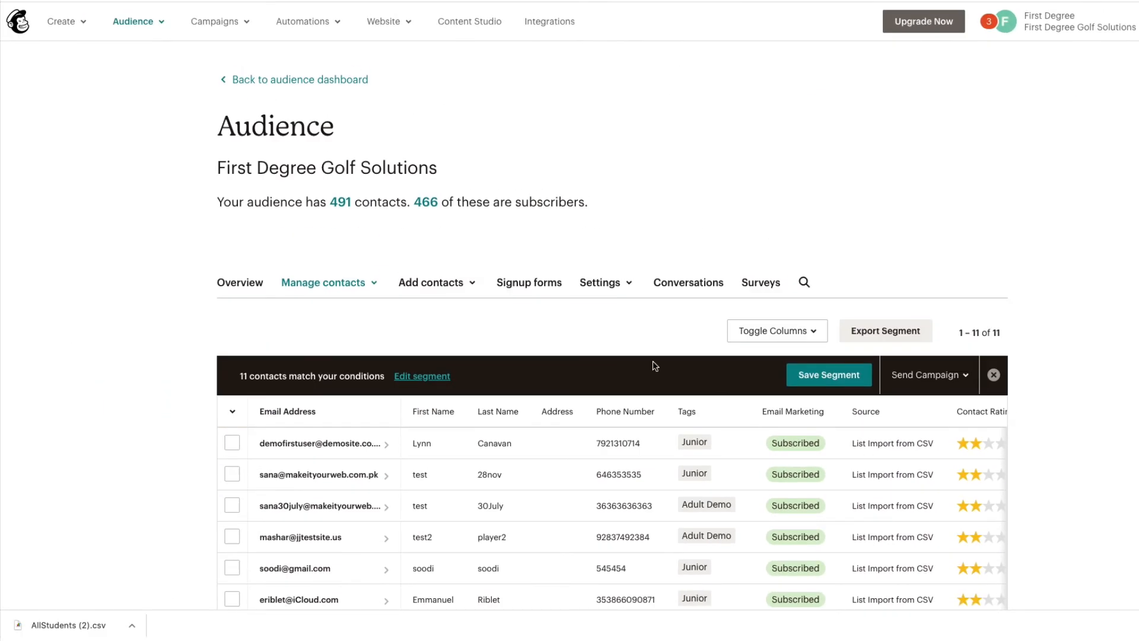
Step: From All campaigns, create a new regular email campaign named 'Demo'
{"action": "left_click", "coordinate": [220, 24]}
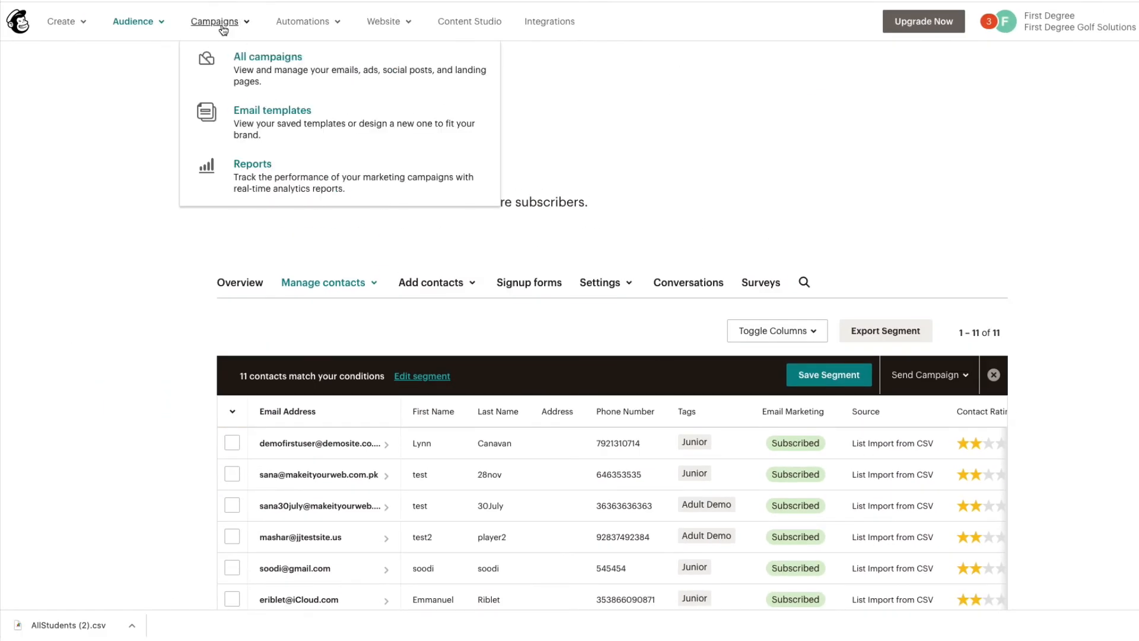
{"action": "left_click", "coordinate": [250, 68]}
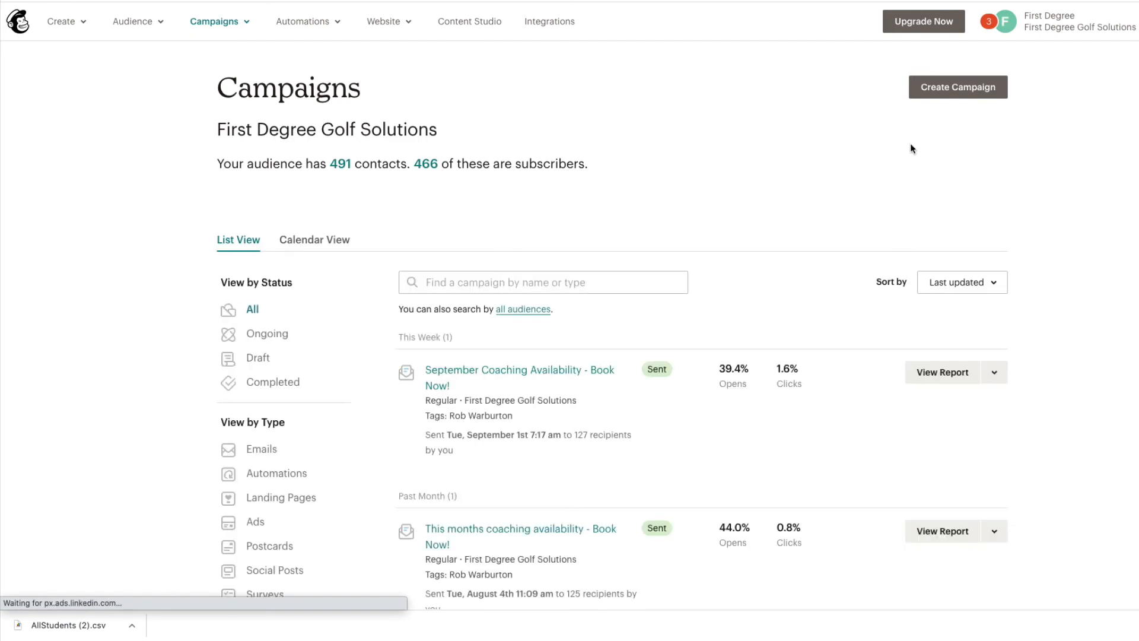
{"action": "left_click", "coordinate": [934, 87]}
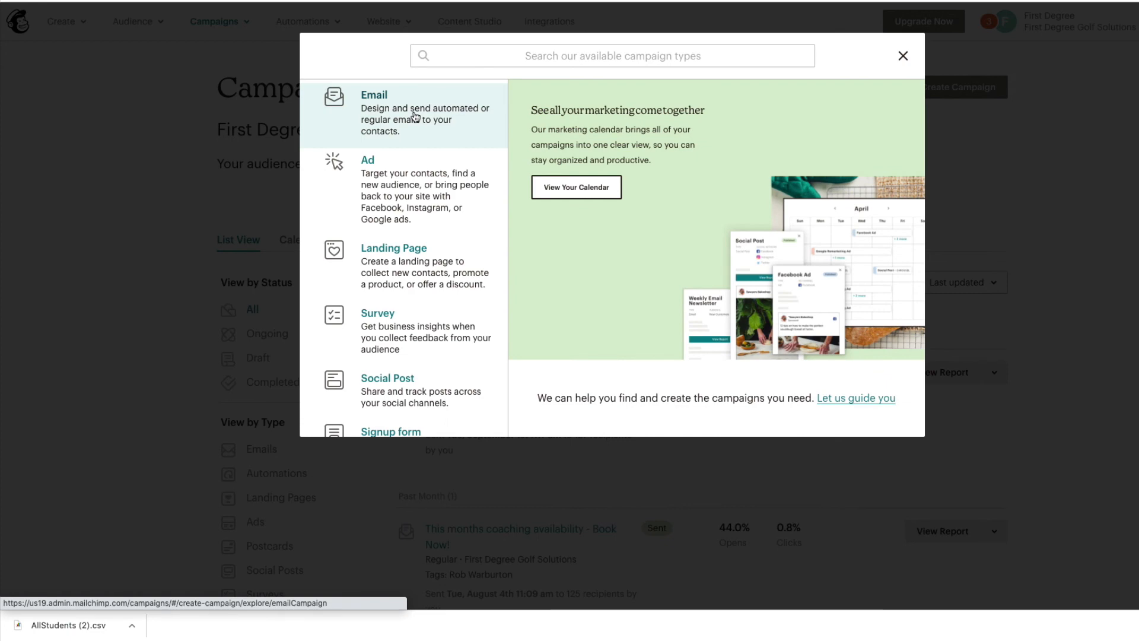
{"action": "left_click", "coordinate": [415, 115]}
{"action": "left_click", "coordinate": [558, 287]}
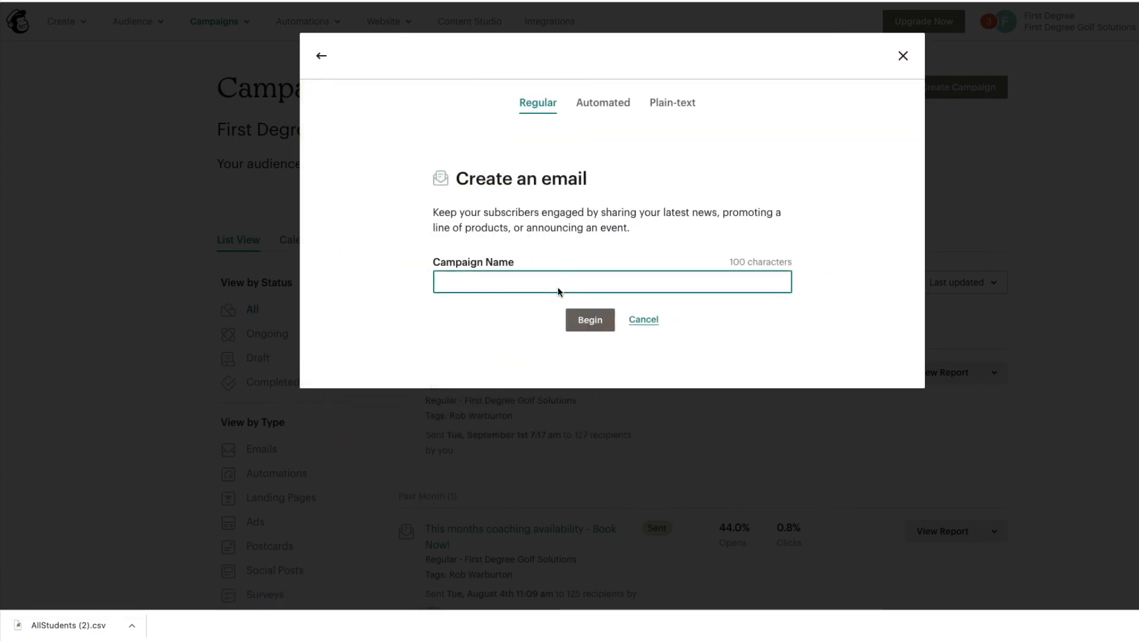
{"action": "type", "text": "Demo"}
{"action": "left_click", "coordinate": [583, 319]}
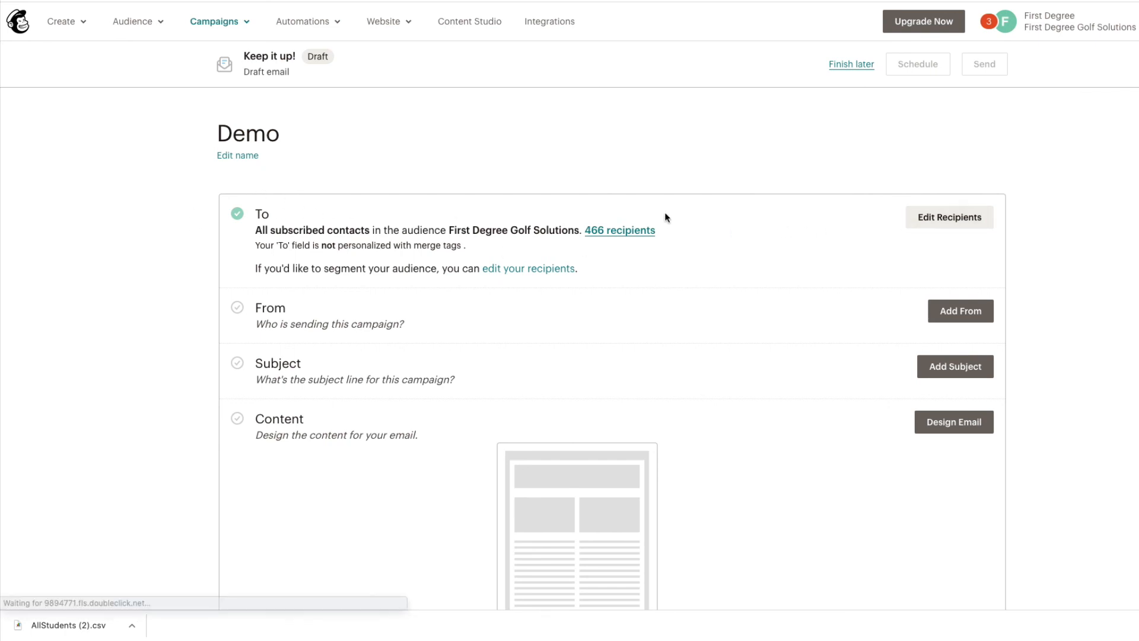
Step: Set the Demo recipients to the Adult Demo tag in First Degree Golf Solutions and save
{"action": "left_click", "coordinate": [951, 217]}
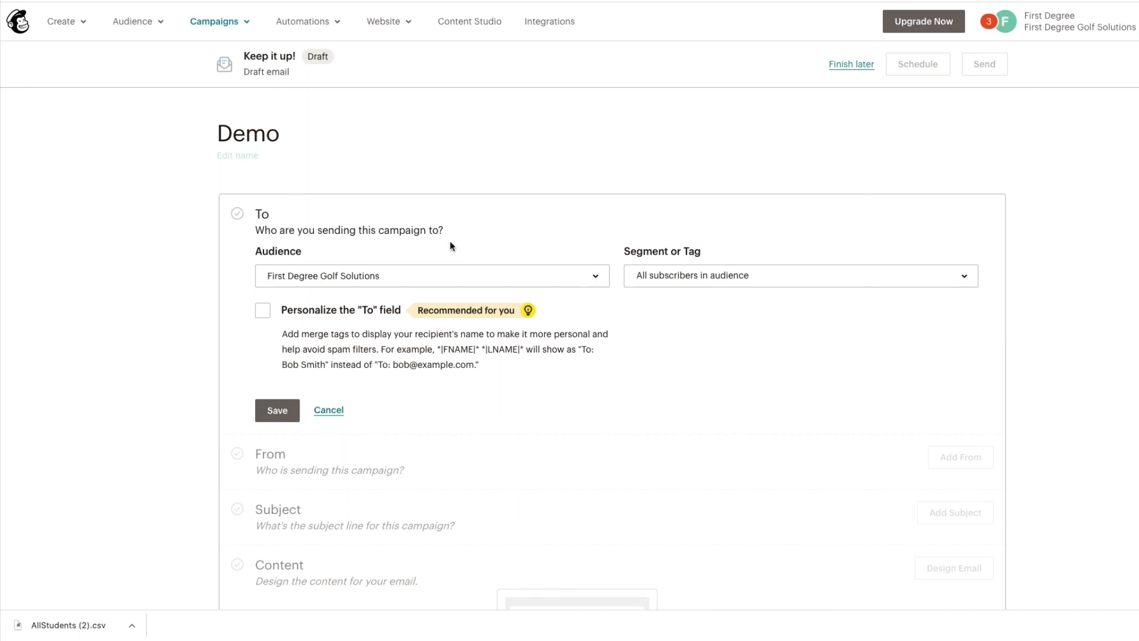
{"action": "left_click", "coordinate": [605, 277]}
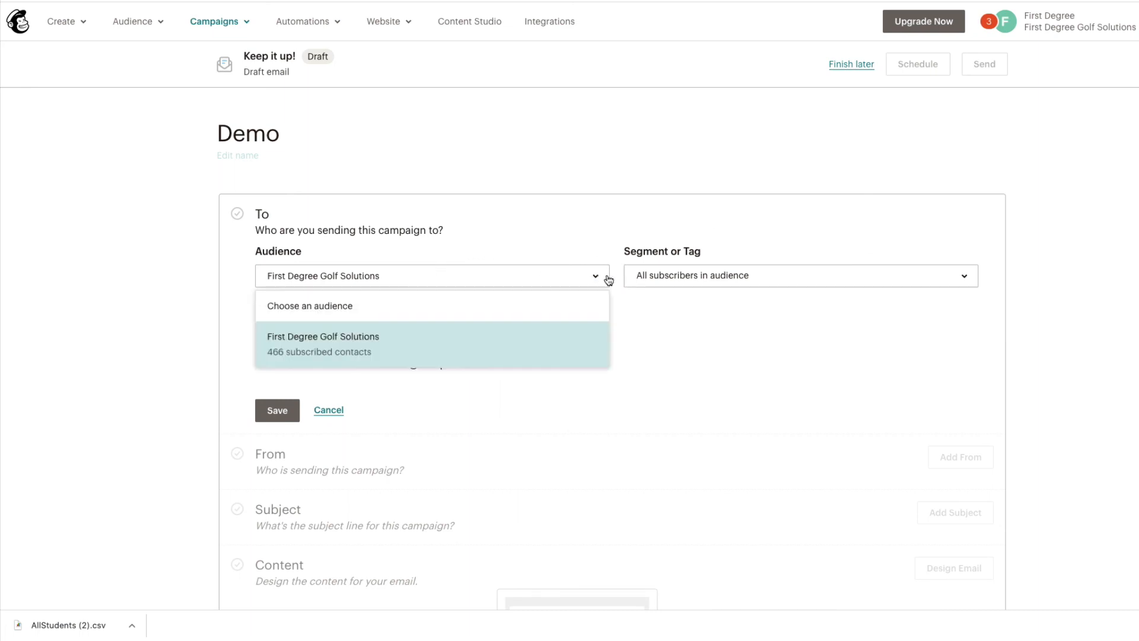
{"action": "left_click", "coordinate": [518, 227]}
{"action": "left_click", "coordinate": [763, 275]}
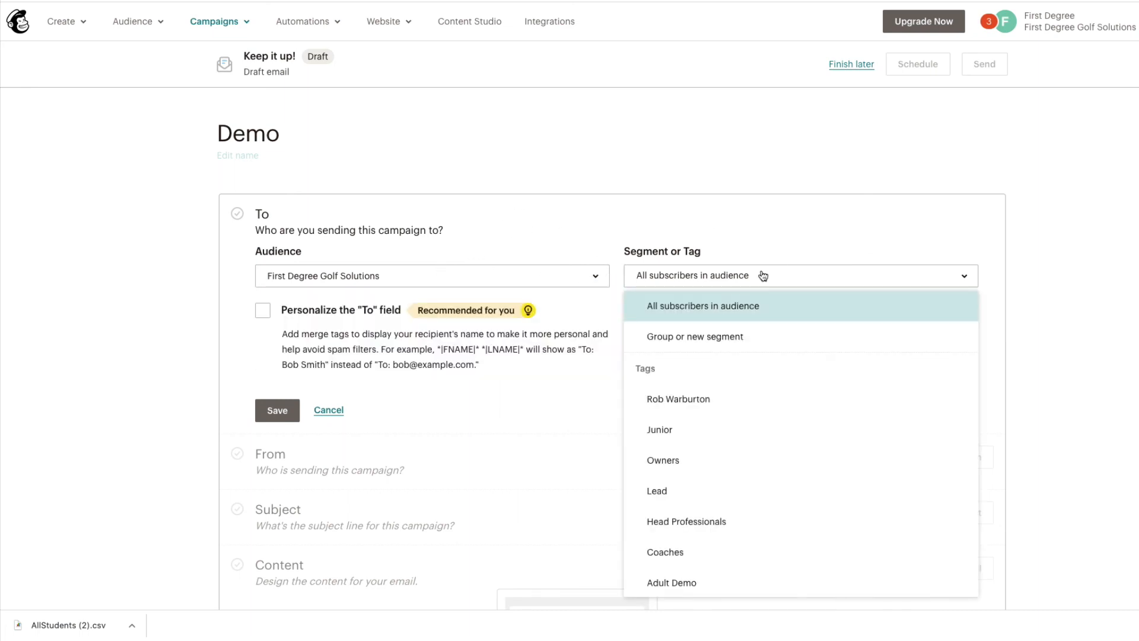
{"action": "scroll", "coordinate": [729, 408], "scroll_direction": "down", "scroll_amount": 2}
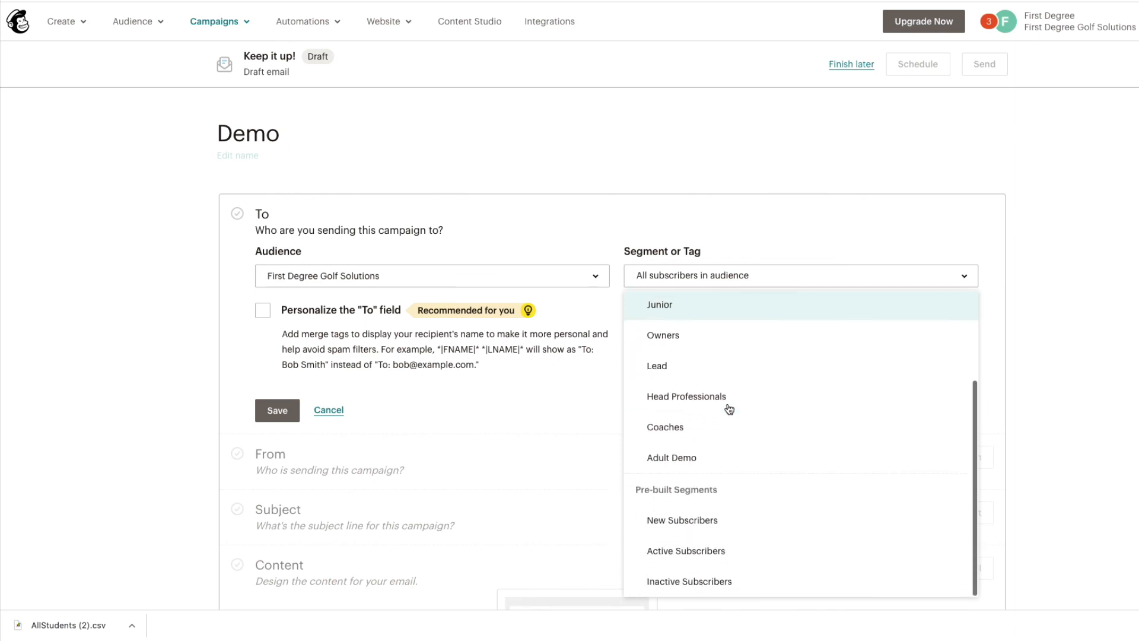
{"action": "left_click", "coordinate": [684, 445]}
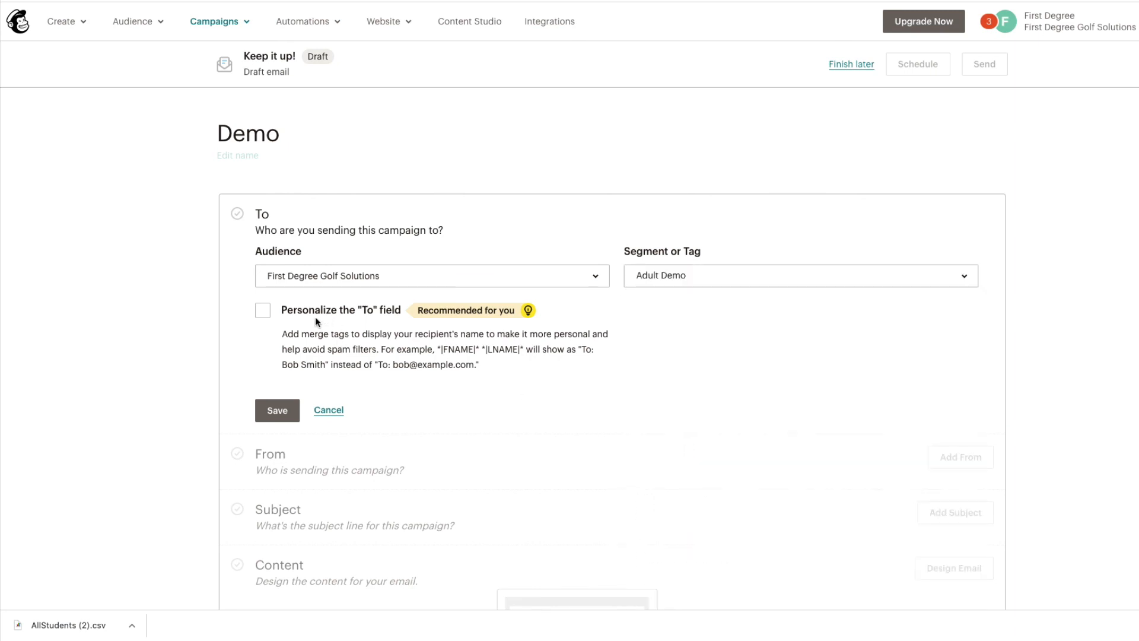
{"action": "left_click", "coordinate": [279, 409]}
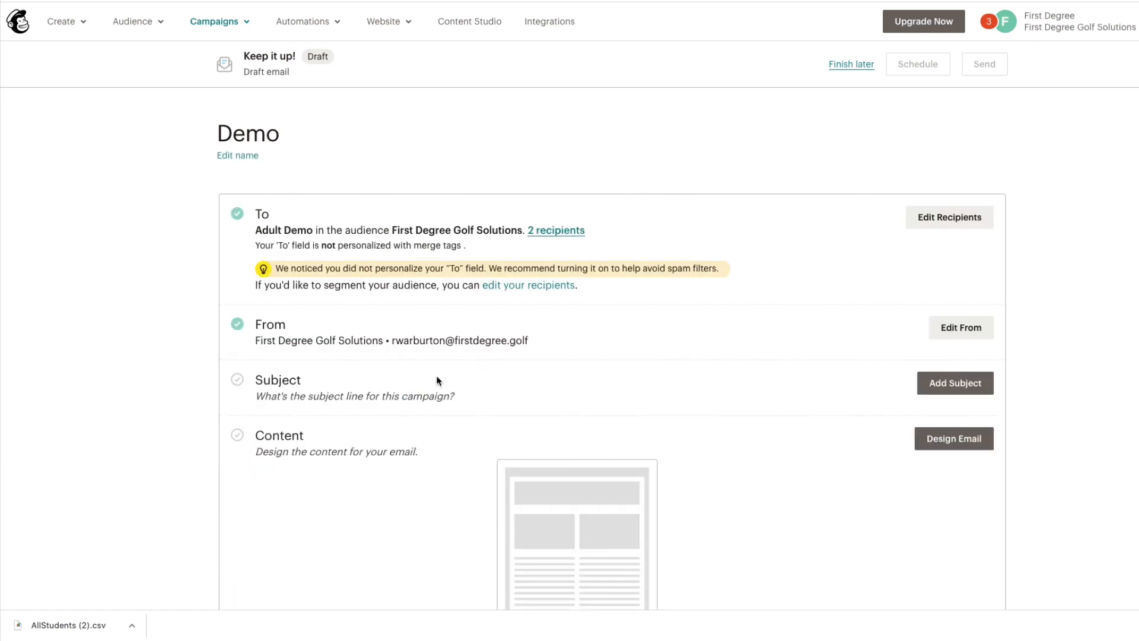